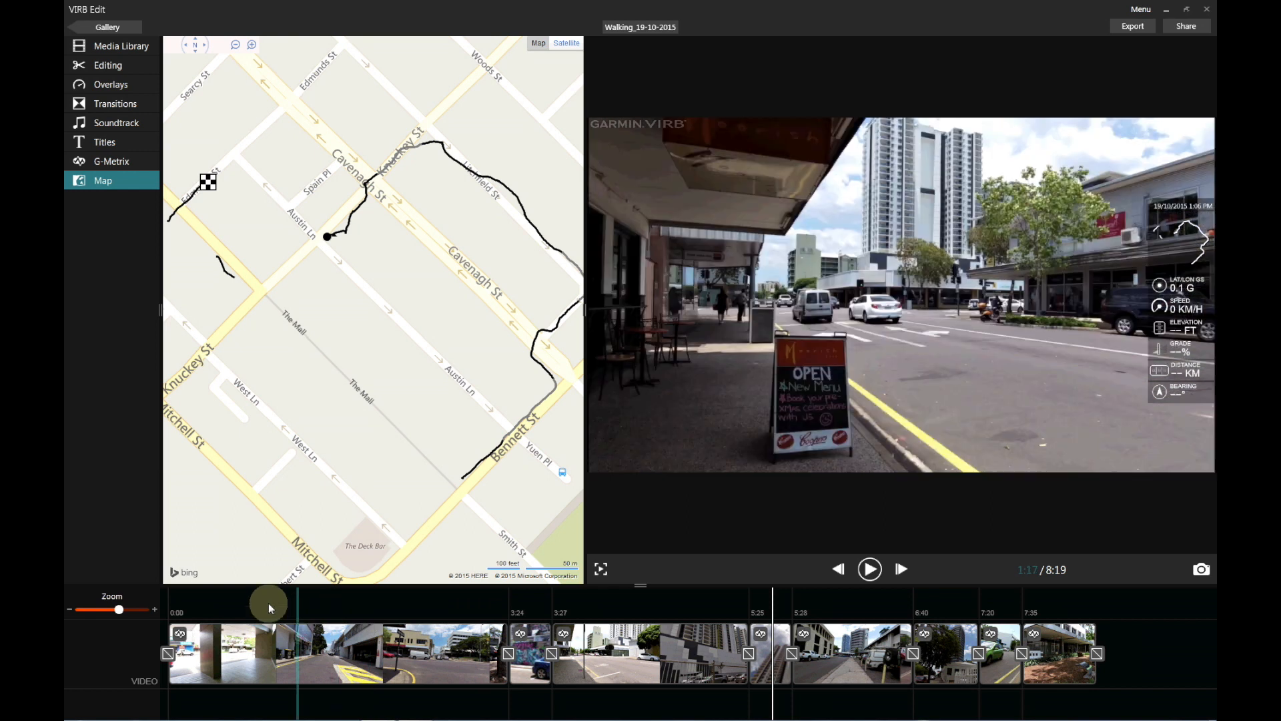
Preview the walk footage to about 2:05 and bring up the first clip's 3:24 editing settings.
mouse_move(241, 601)
mouse_down()
mouse_move(215, 611)
mouse_move(351, 609)
mouse_move(220, 620)
mouse_move(360, 624)
mouse_move(436, 649)
mouse_move(460, 610)
mouse_move(477, 621)
mouse_move(286, 606)
mouse_move(1119, 613)
mouse_up()
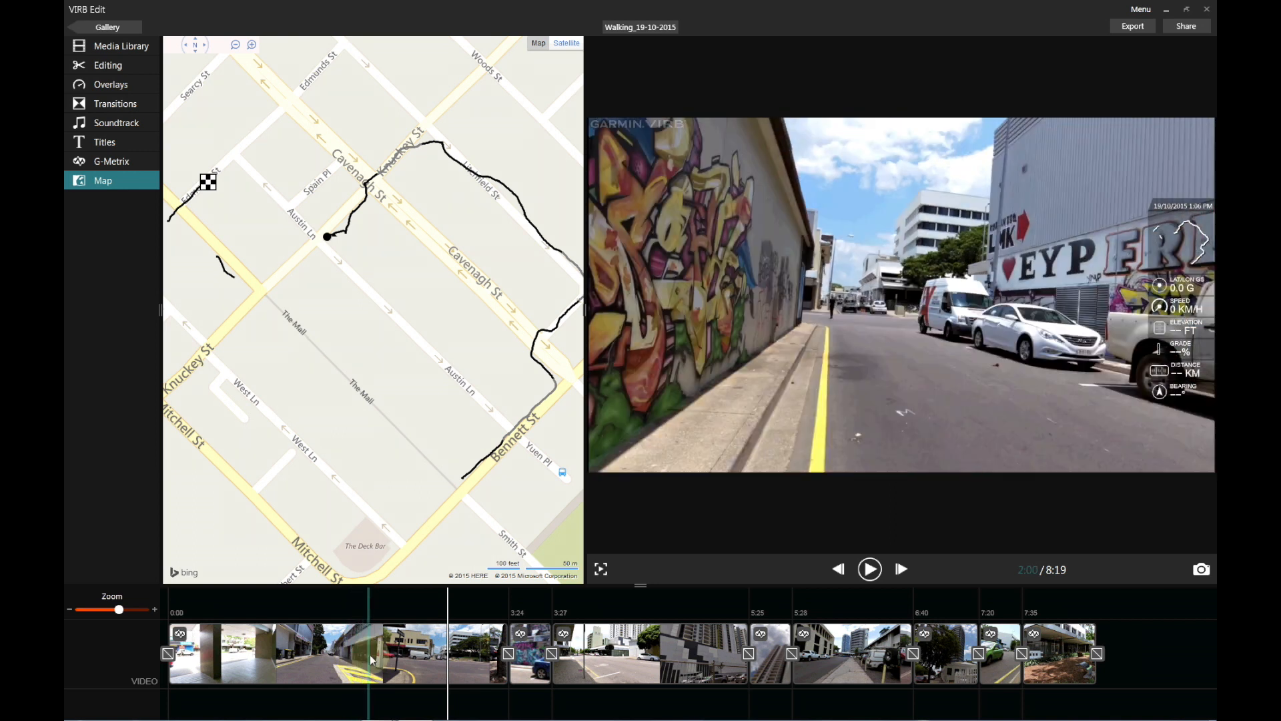
click(379, 602)
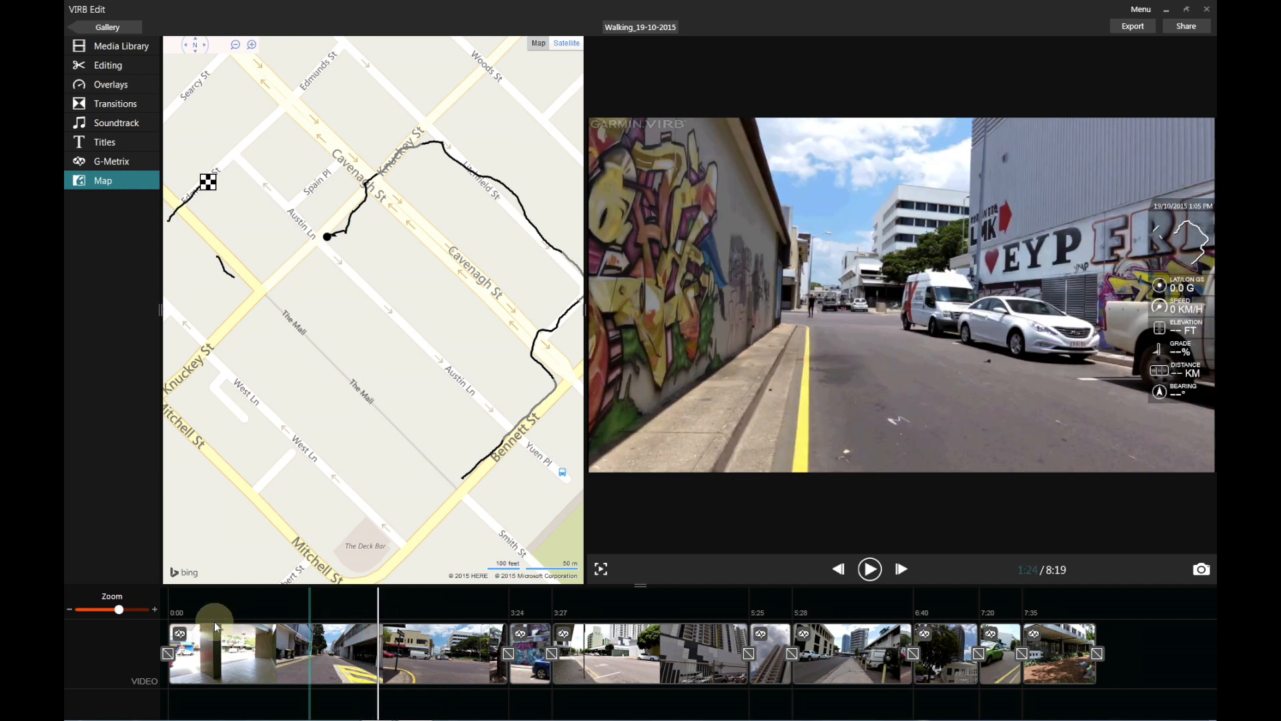
click(359, 644)
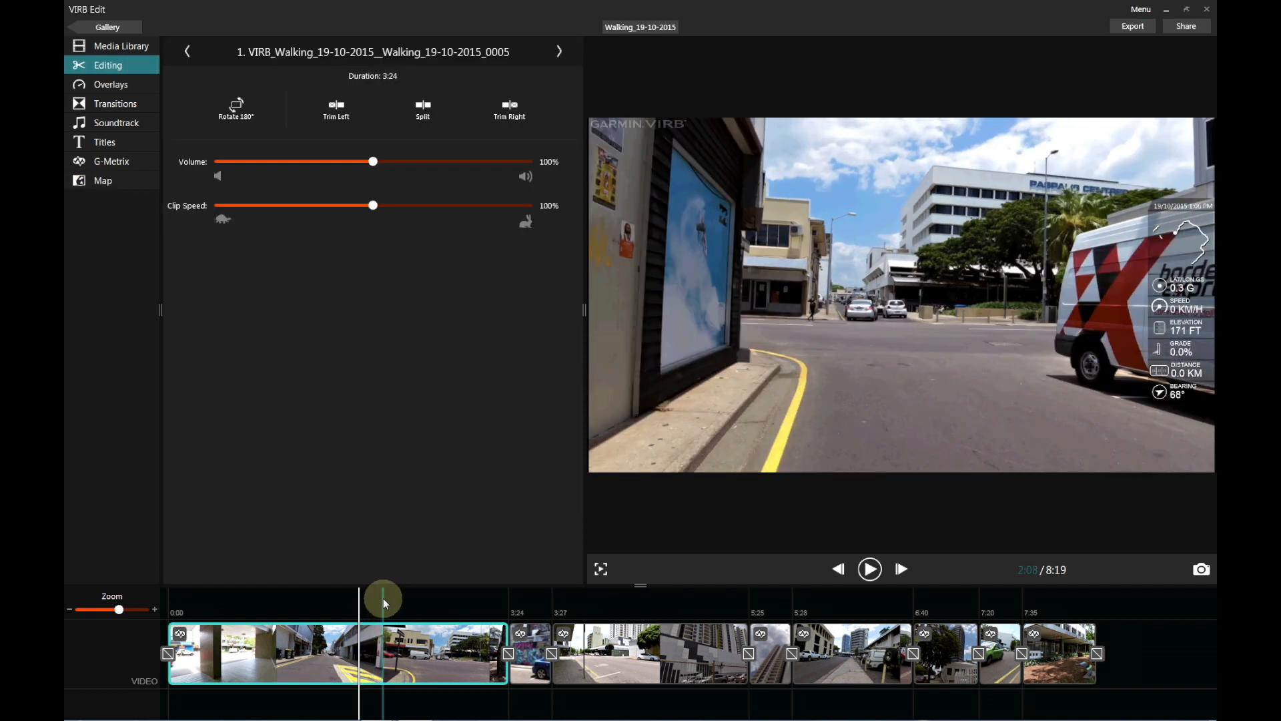
Trim the first clip from the left at 2:12, shortening it from 3:24 to 1:12.
click(383, 598)
click(115, 179)
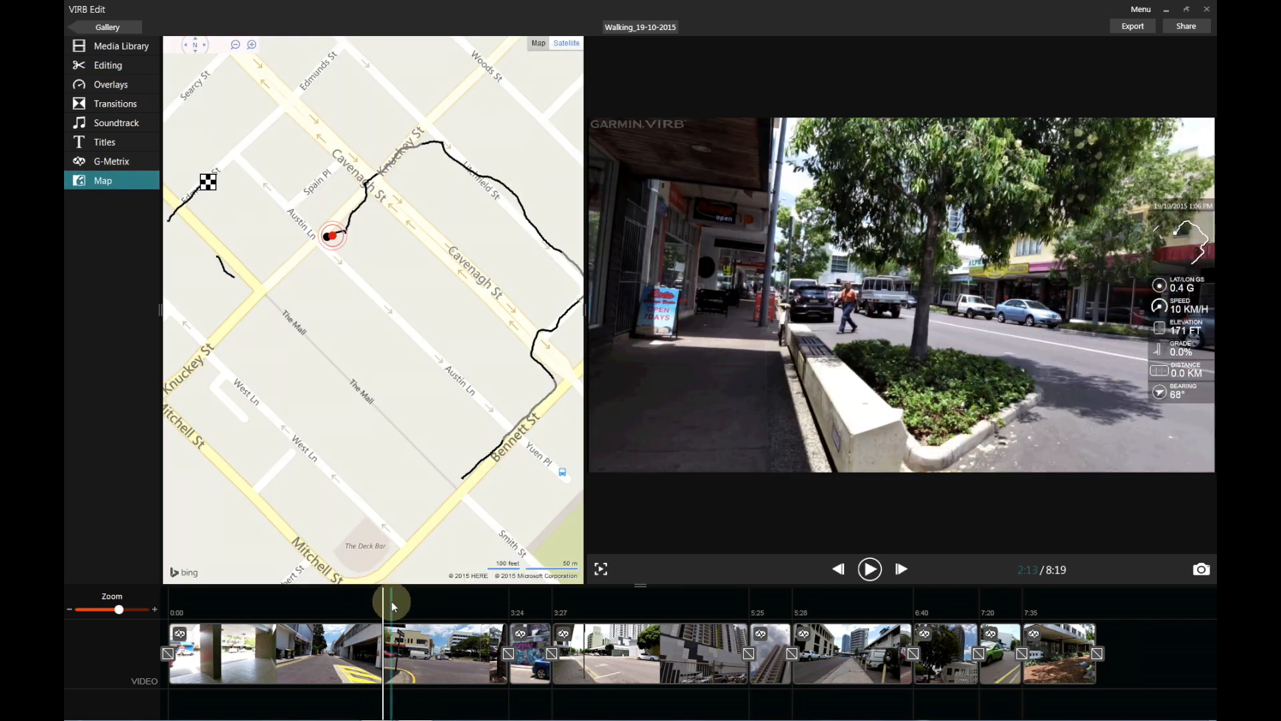
click(391, 605)
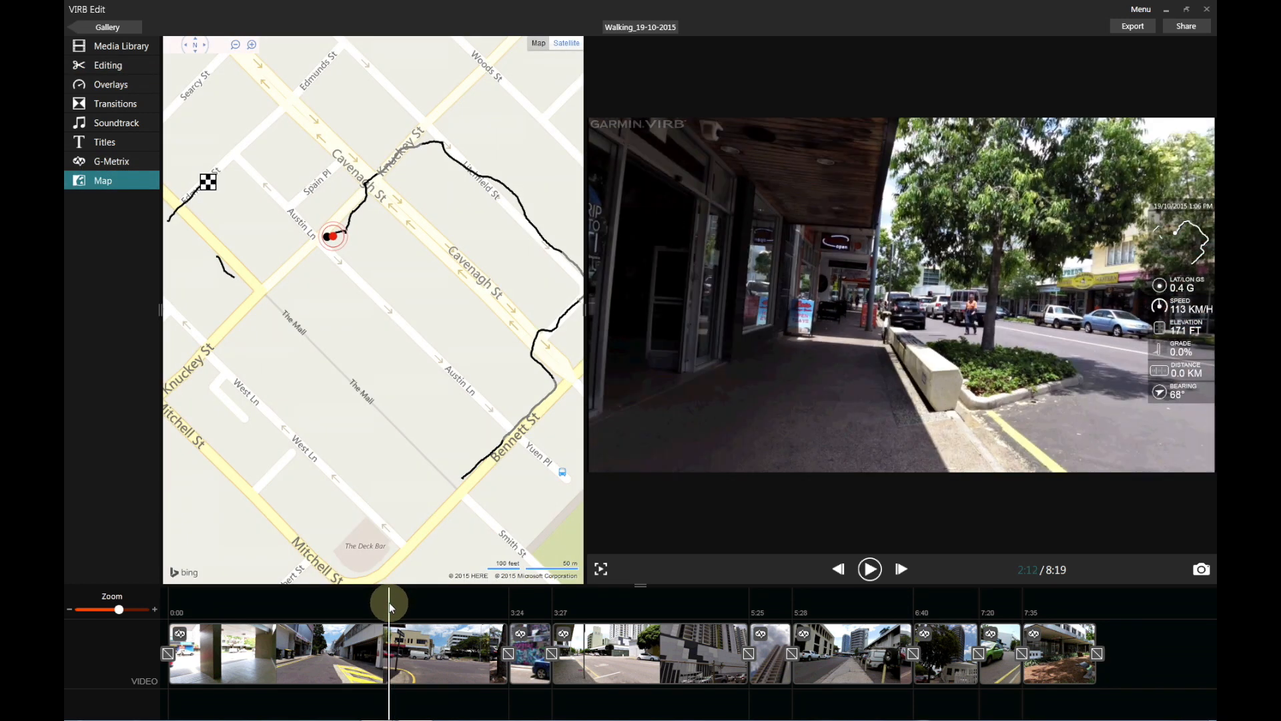
click(388, 640)
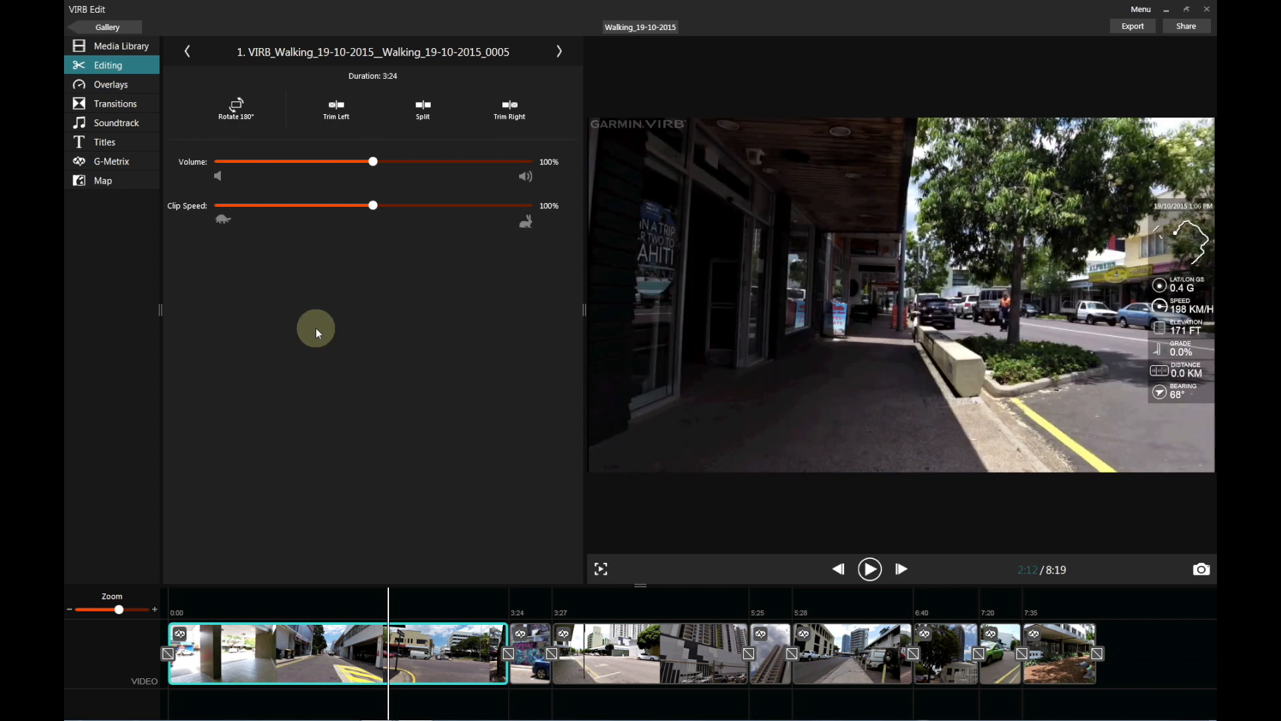
click(337, 102)
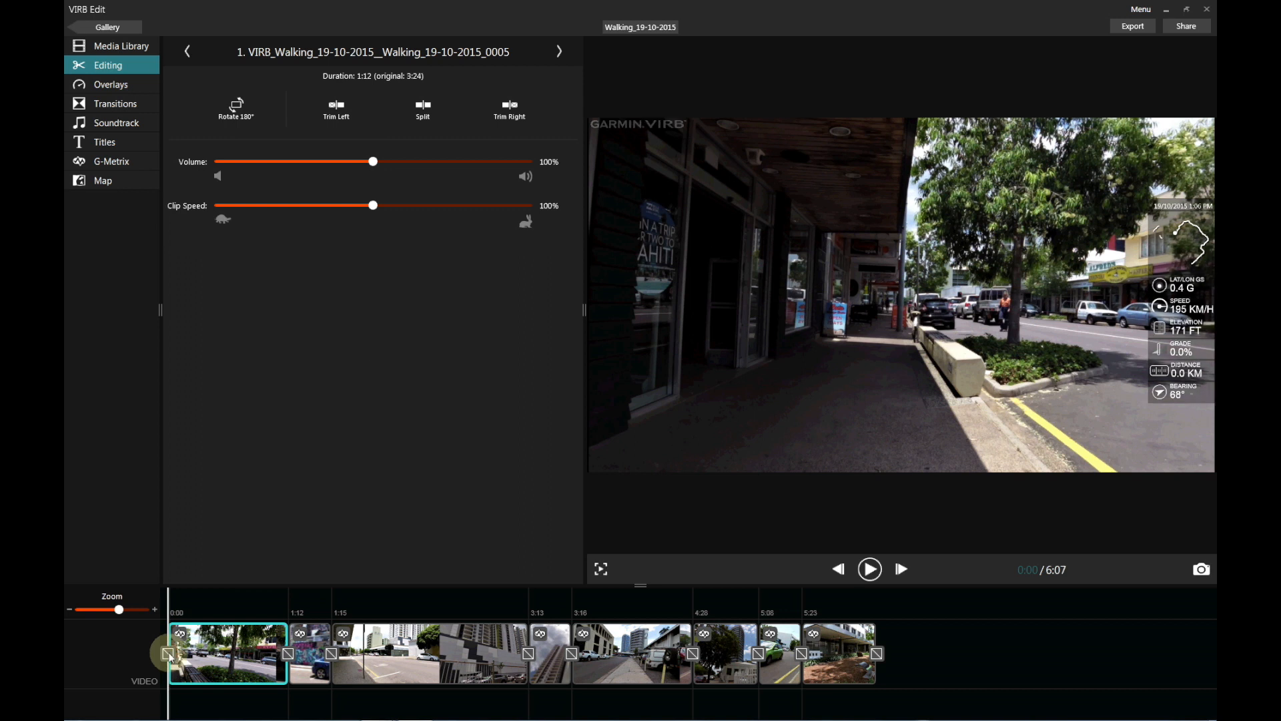
click(107, 186)
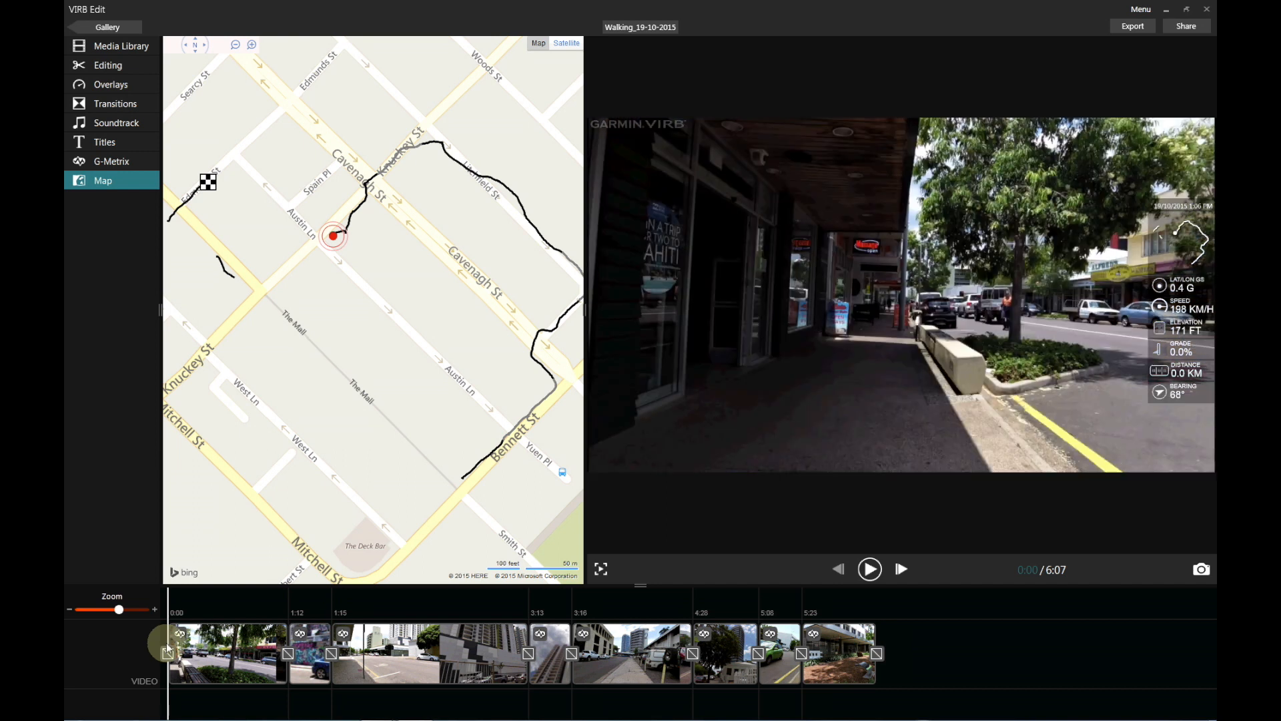
Play back the trimmed walk, then place the playhead at 1:00.
key(space)
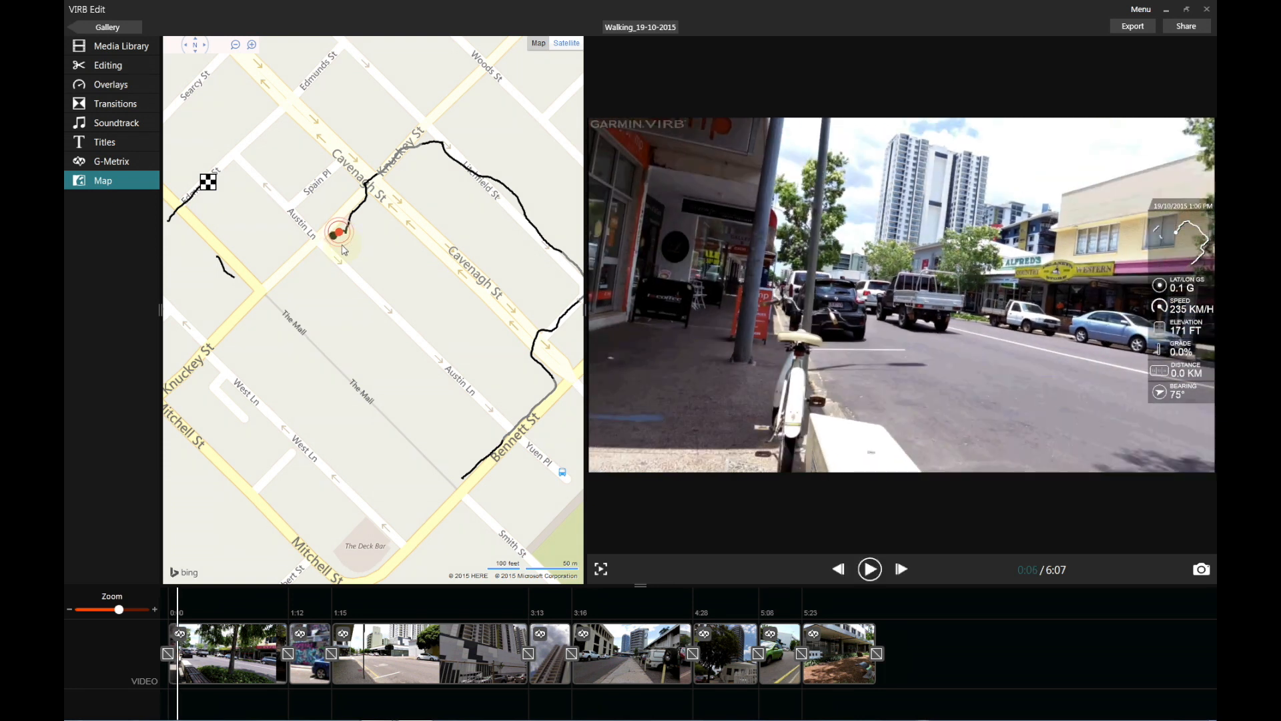
click(272, 609)
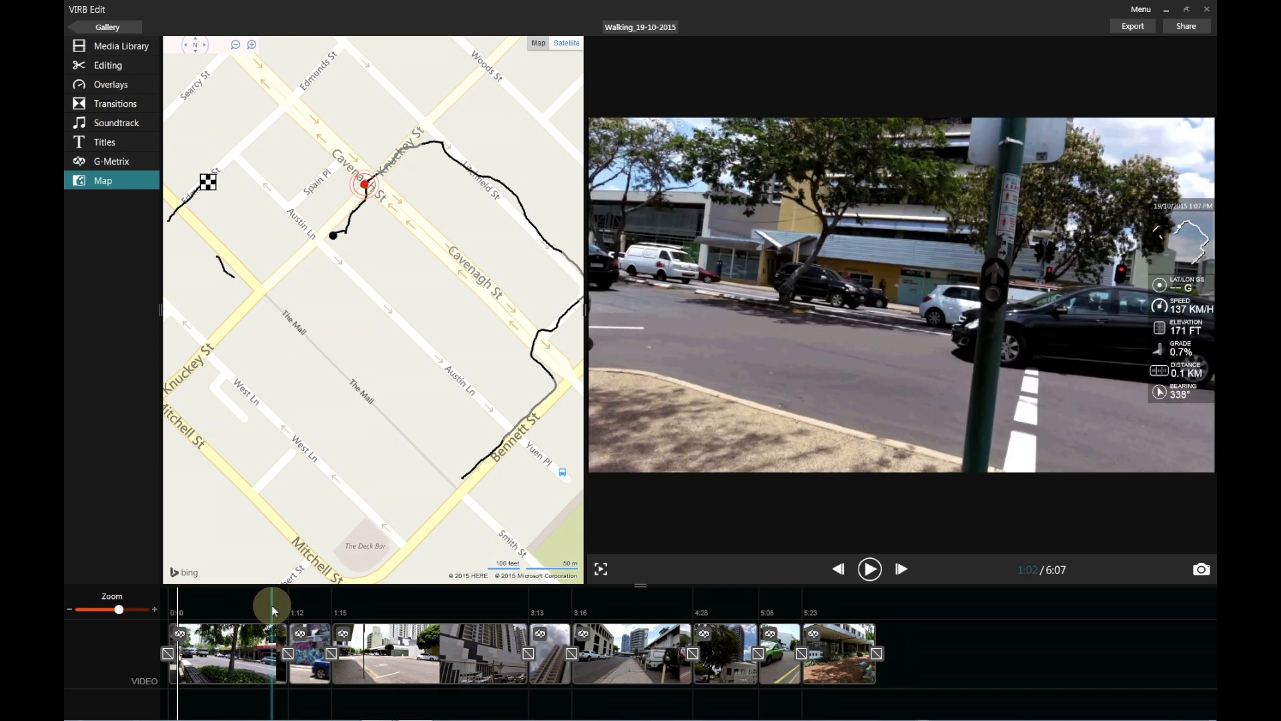
drag(271, 606, 271, 646)
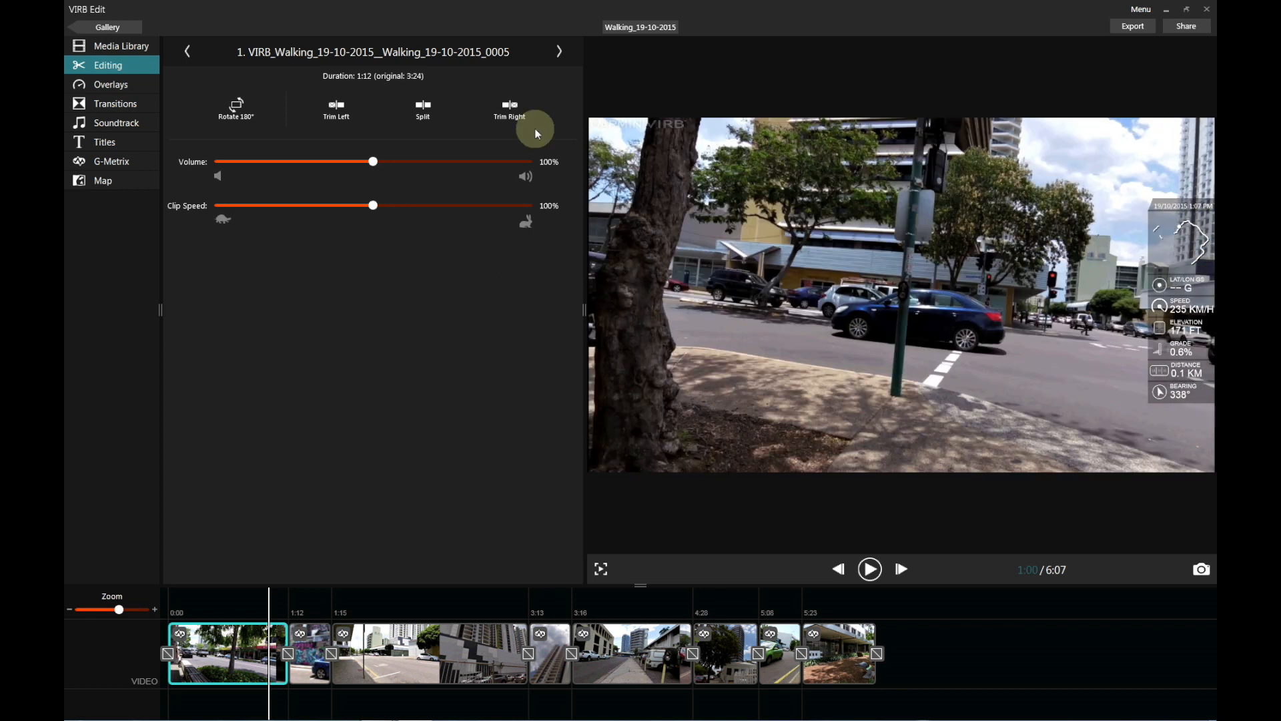
Trim the first clip's end at 1:00, then put the playhead at 1:32 in the third clip.
click(505, 105)
drag(184, 604, 361, 651)
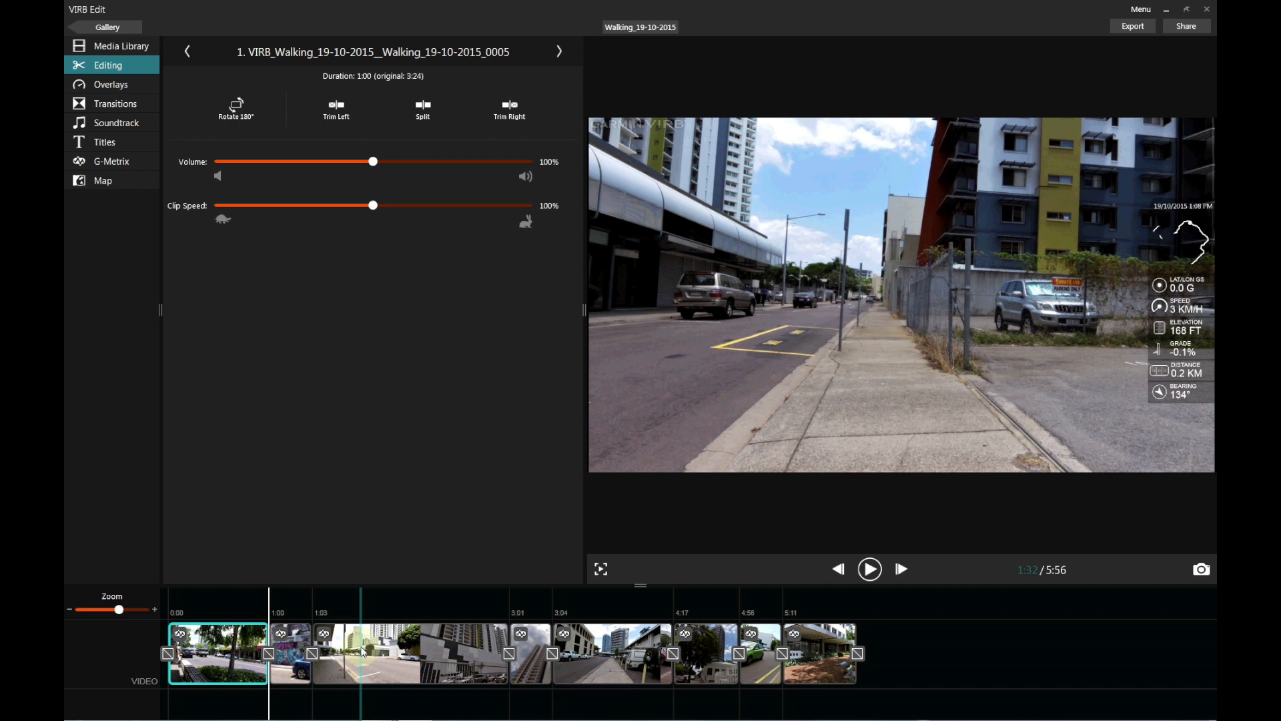
drag(362, 651, 362, 650)
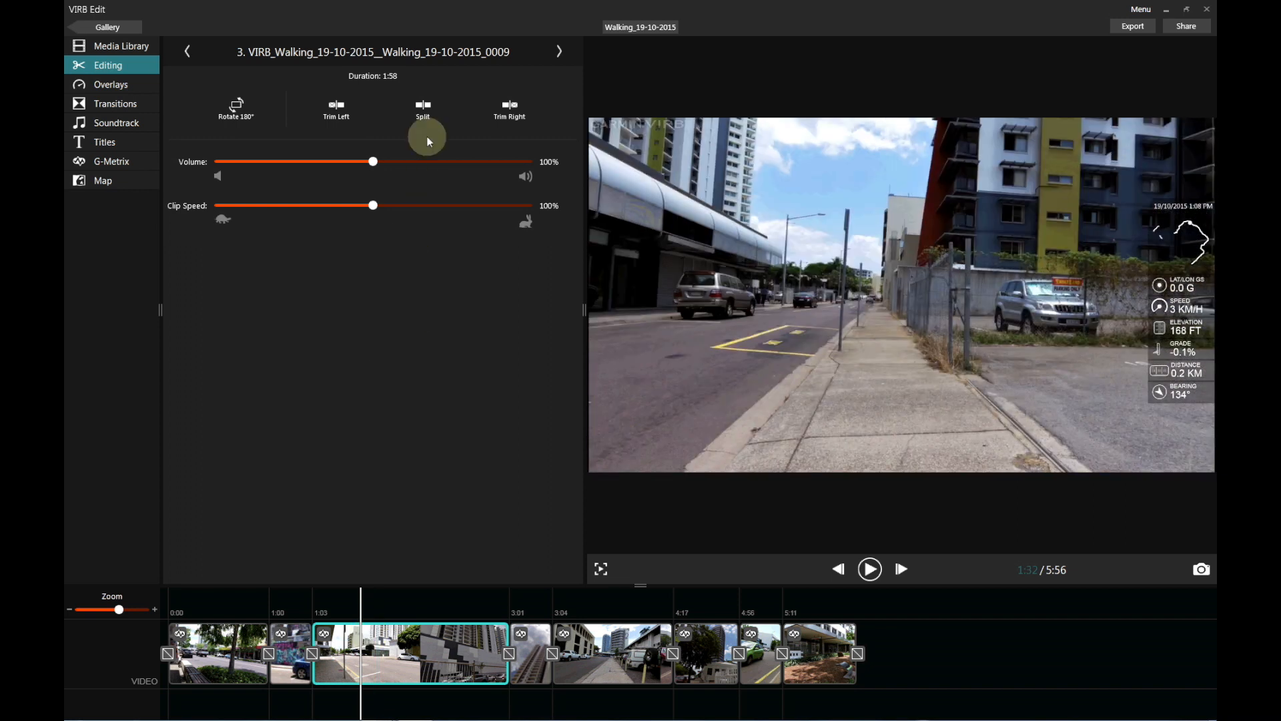
Split the third clip at 1:32 and trim clip 4's start at 1:53.
click(425, 107)
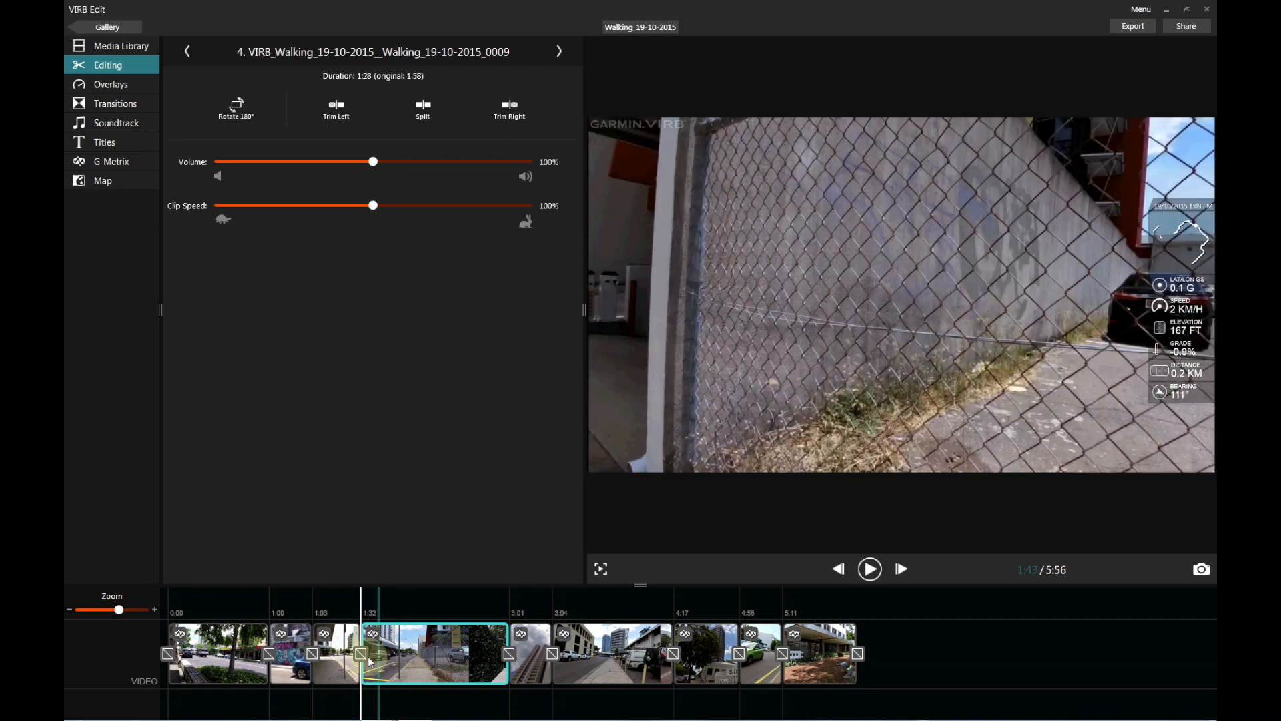
click(367, 604)
drag(367, 604, 397, 603)
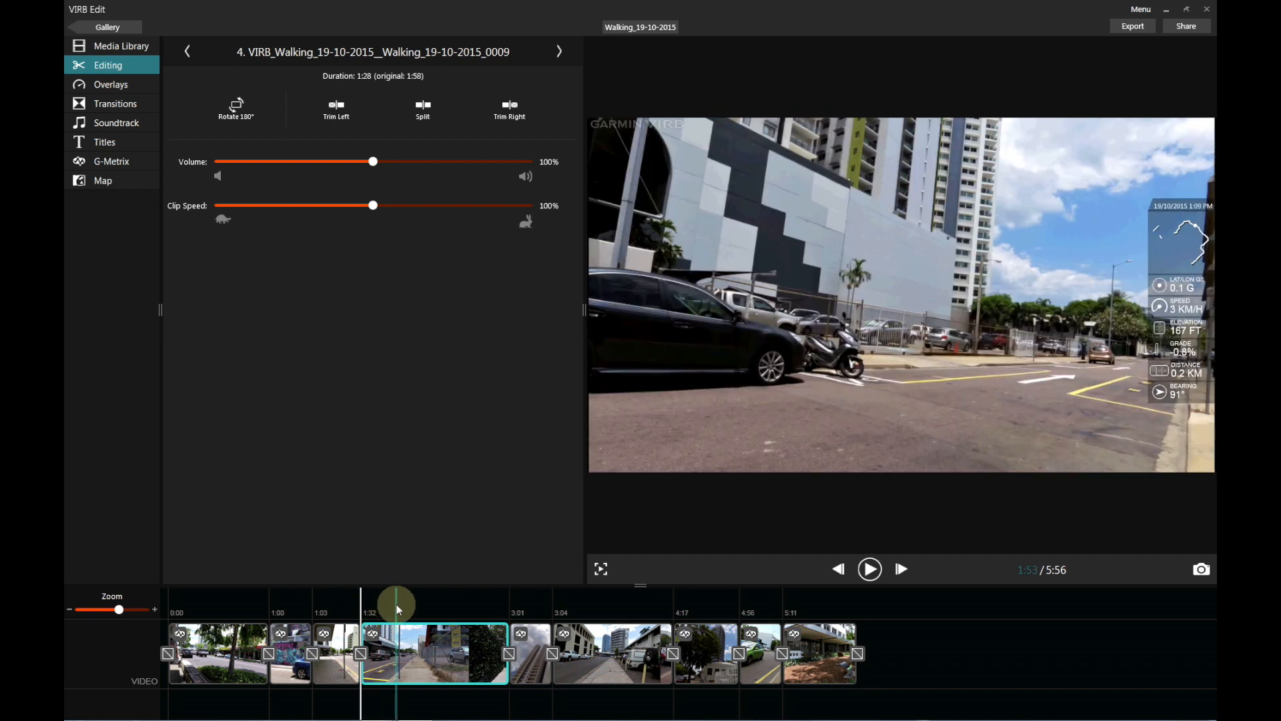
click(396, 603)
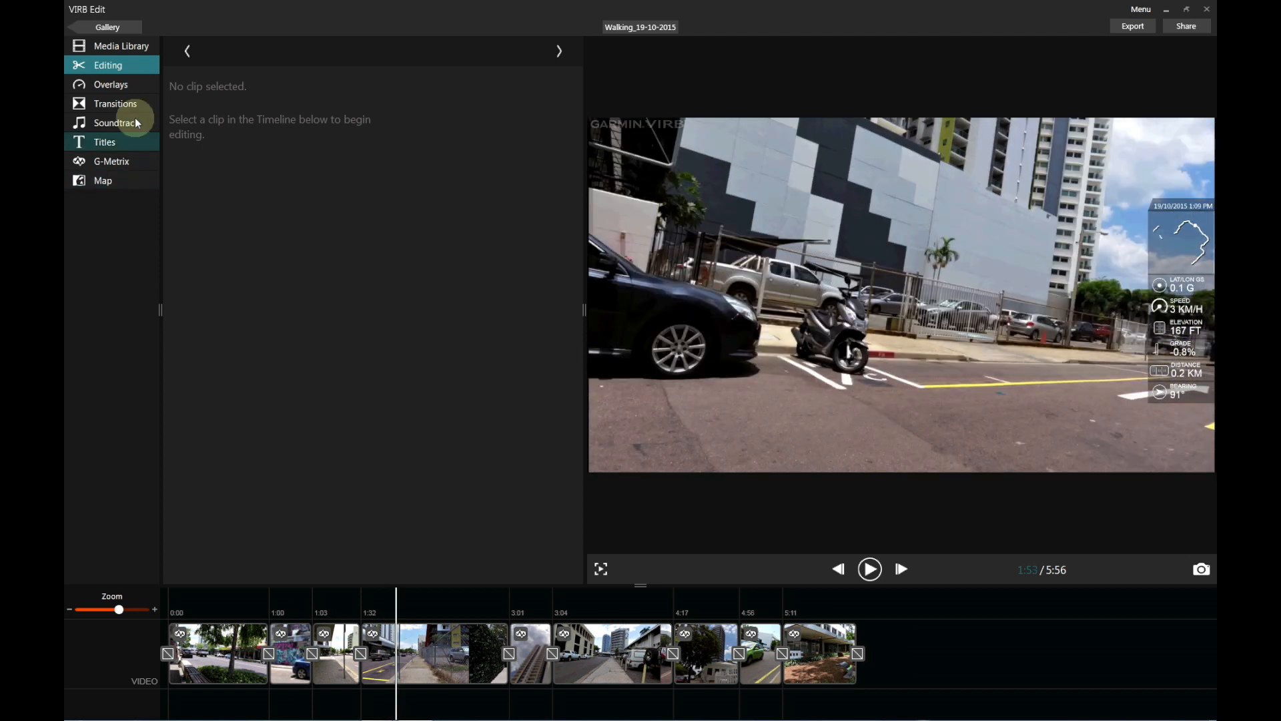
click(398, 639)
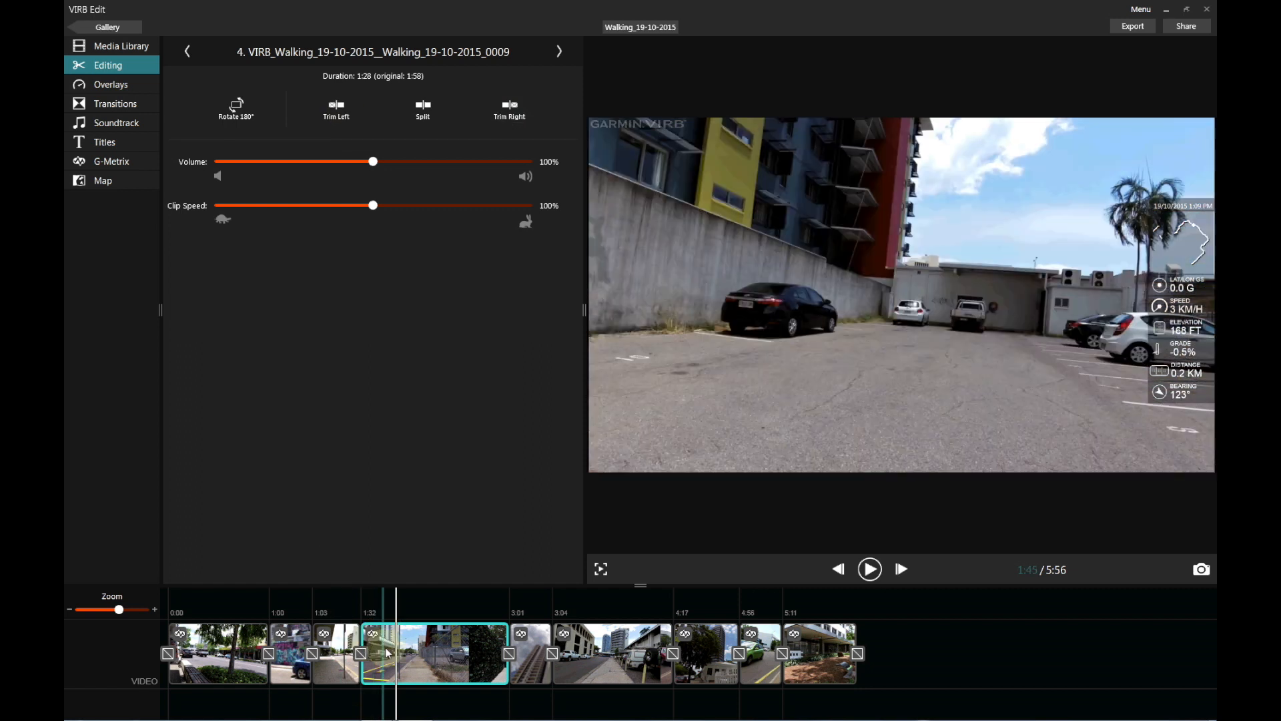
click(337, 112)
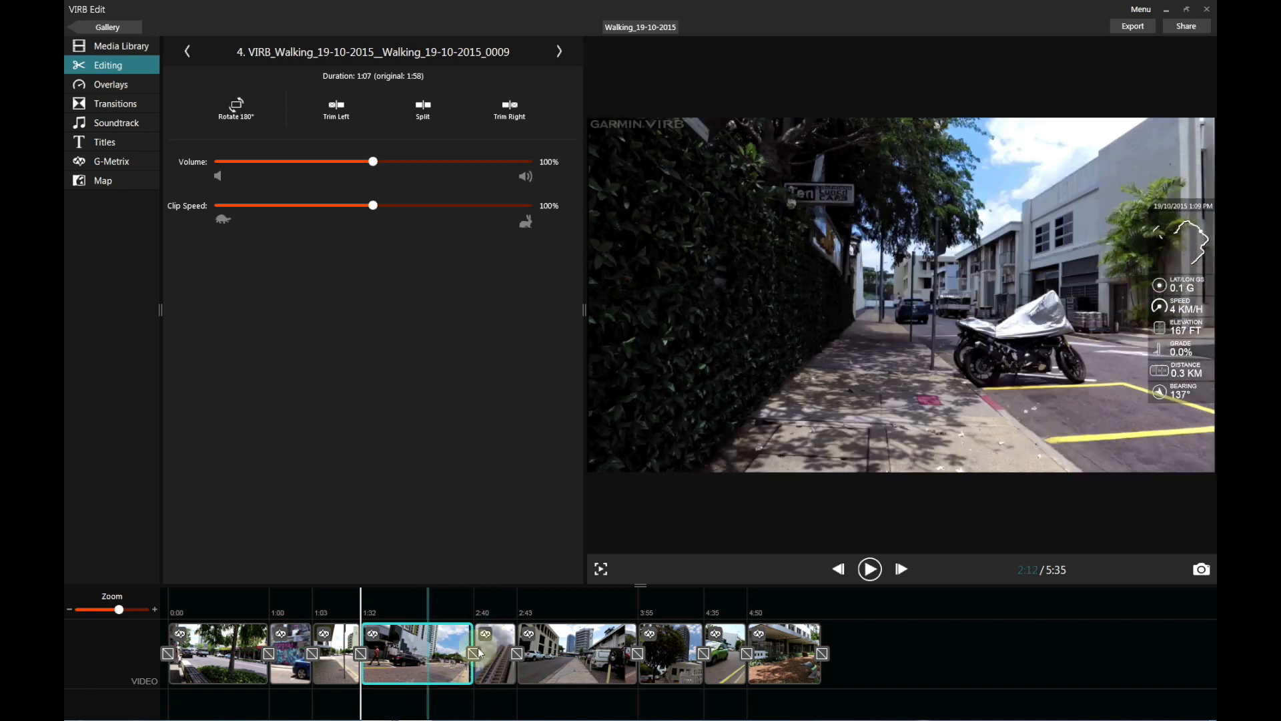
Trim clip 6's start, cutting it from 1:12 to 0:36, and preview it.
click(579, 646)
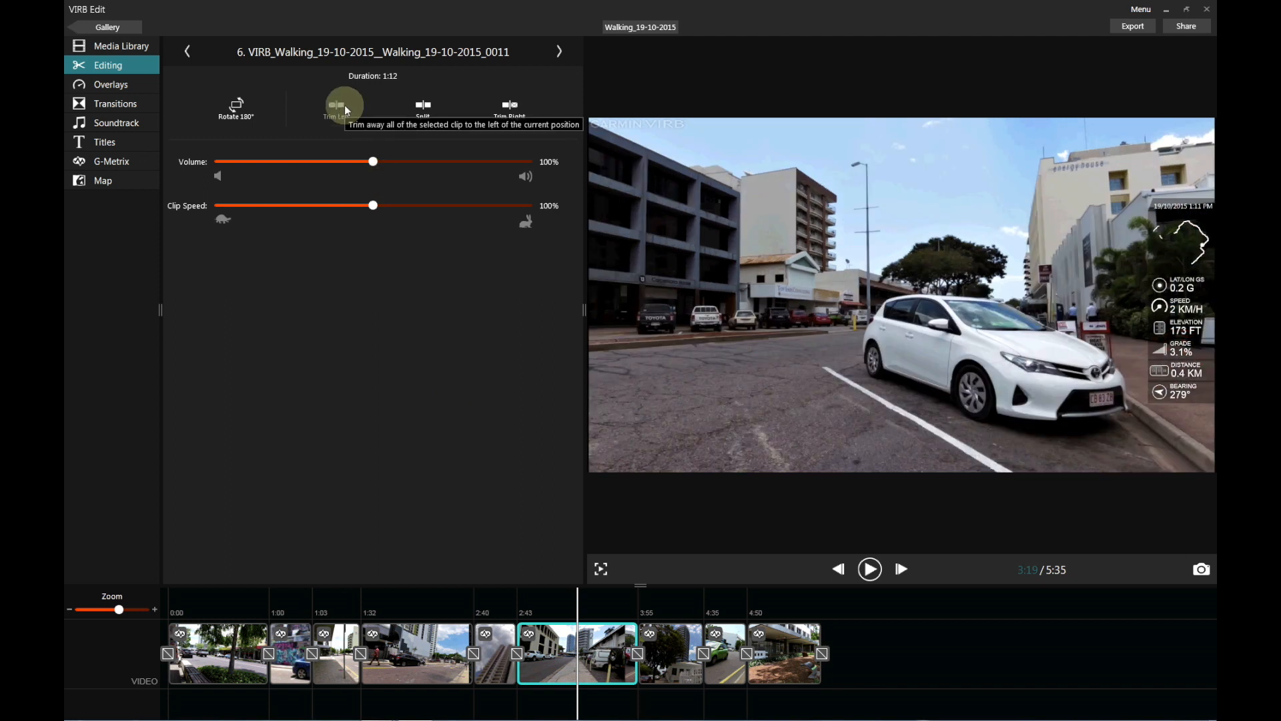
click(344, 105)
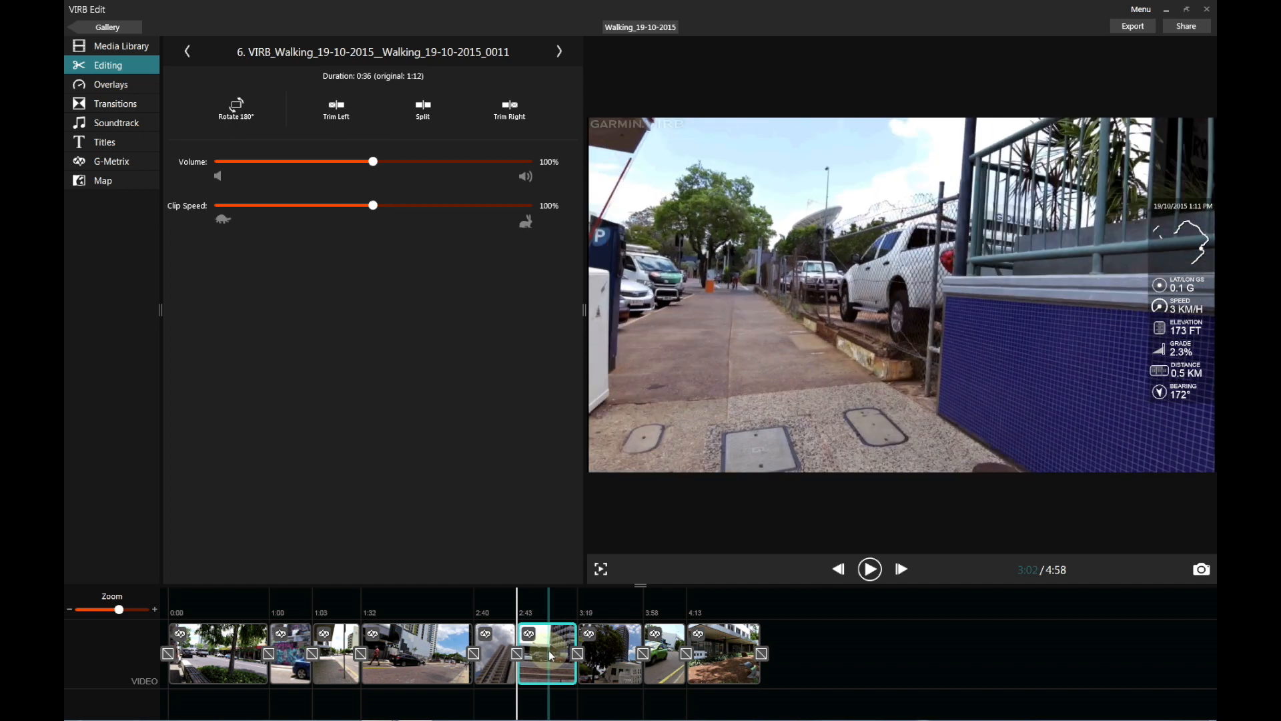
key(space)
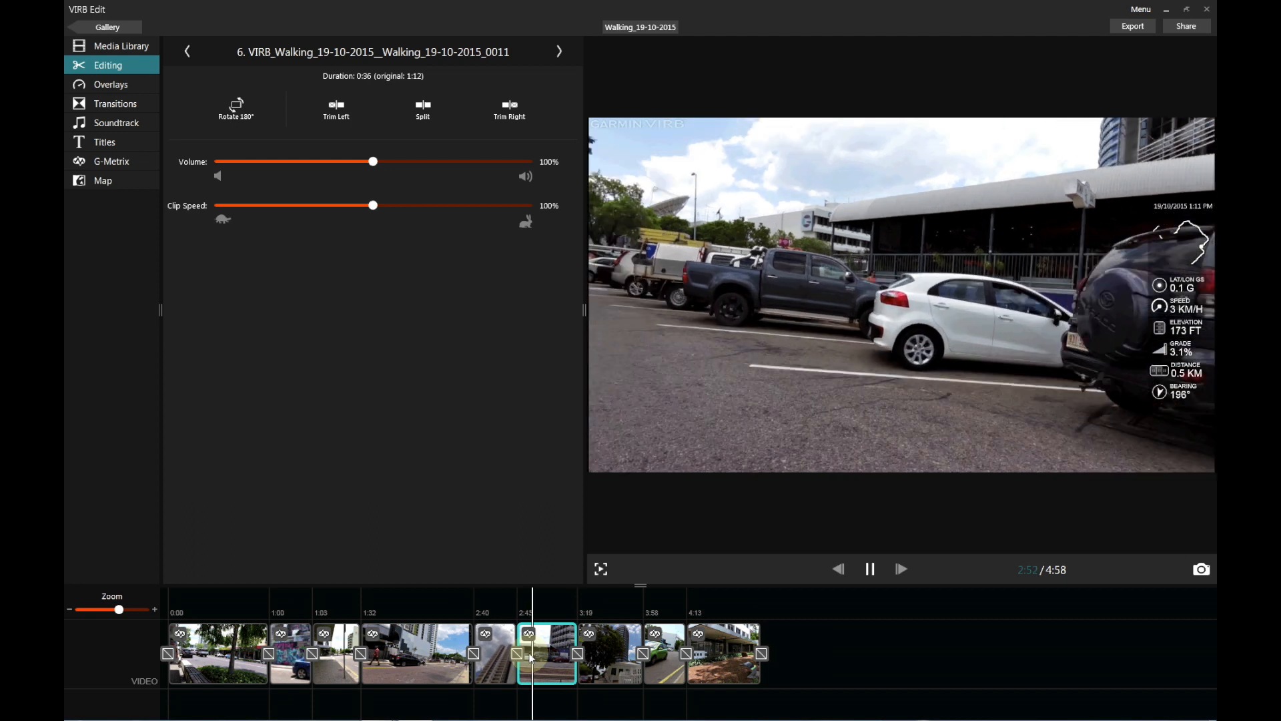
key(space)
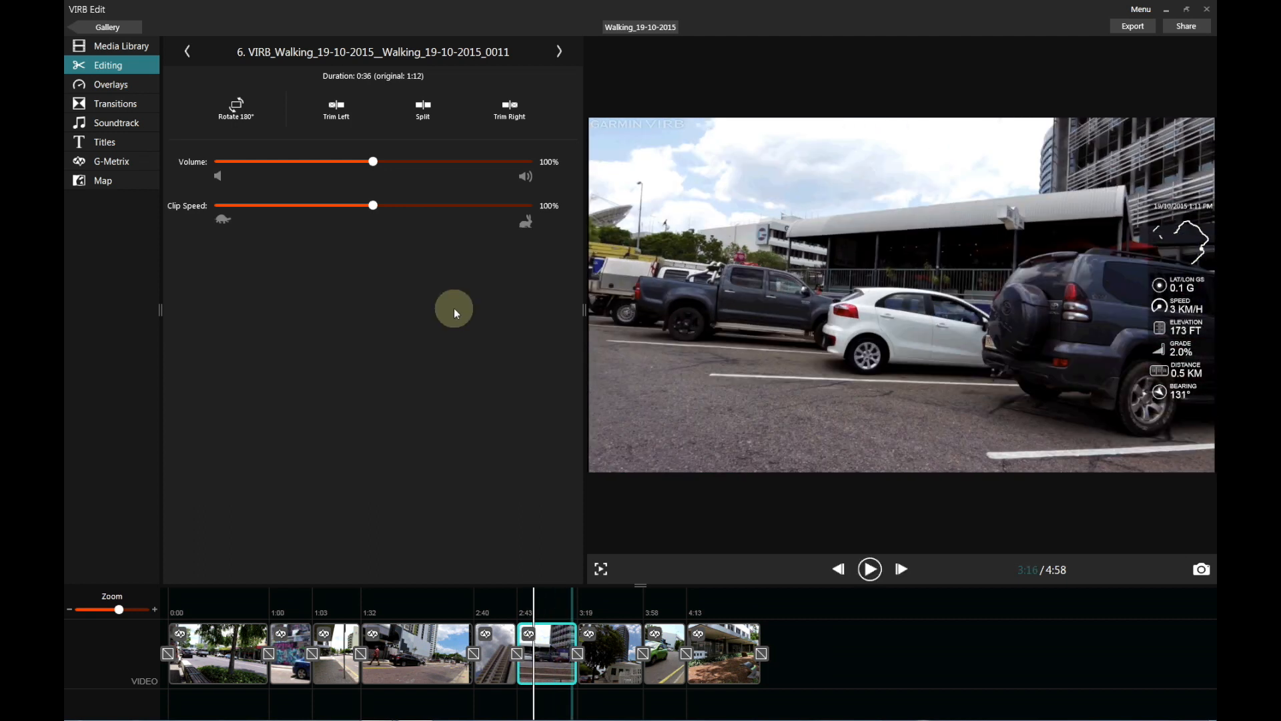
Lower clip 6's volume to 0% to mute it.
click(369, 162)
drag(369, 162, 243, 164)
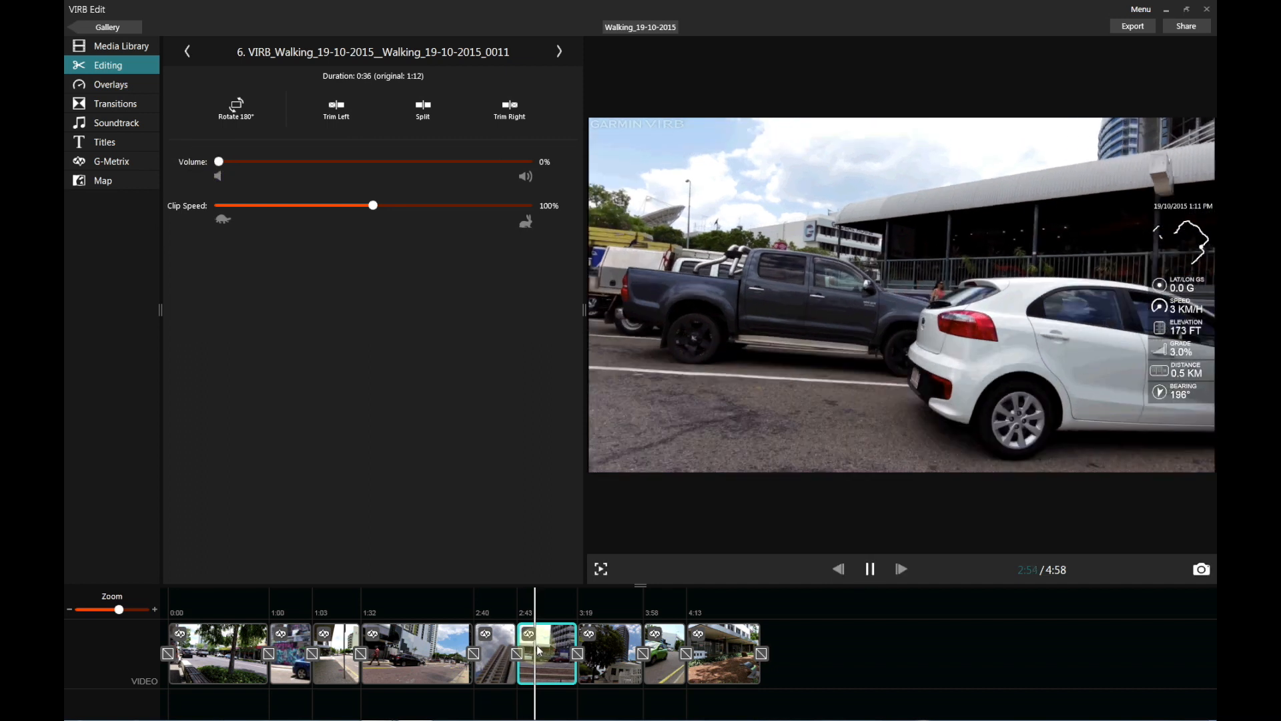
key(space)
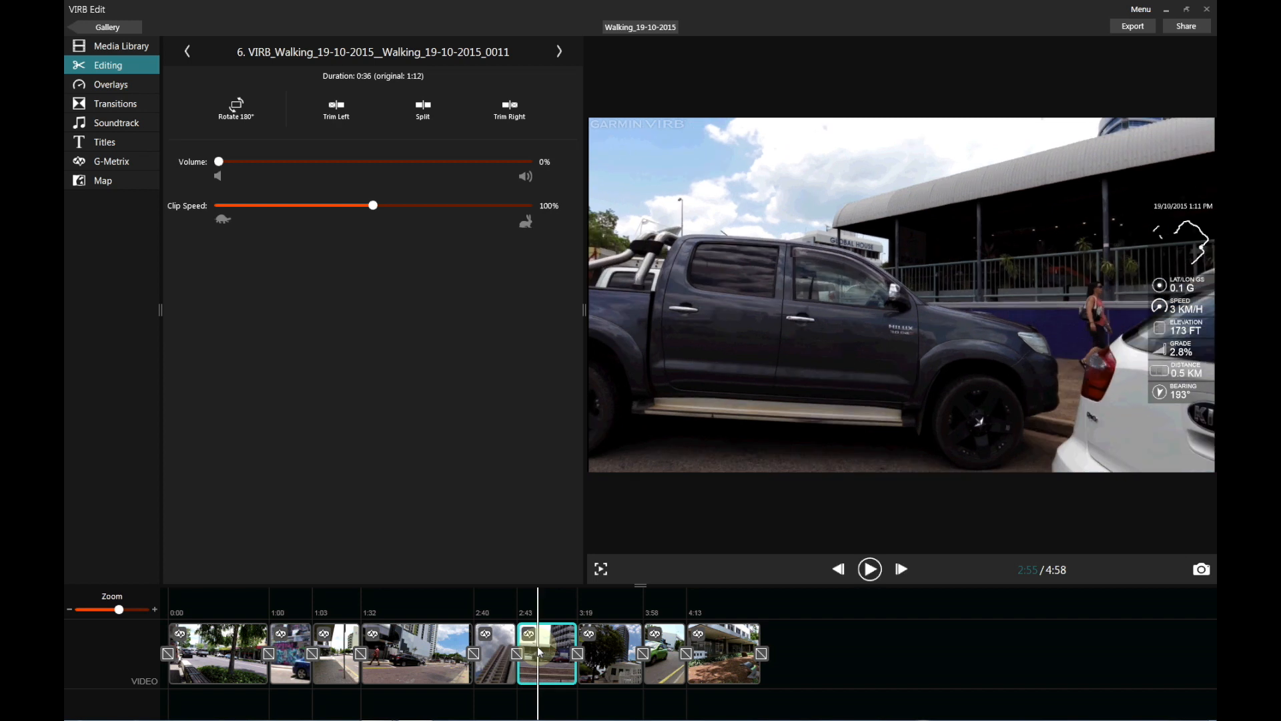
Speed clip 7 up to 200%, shortening it from 0:39 to 0:19, and preview it.
click(601, 642)
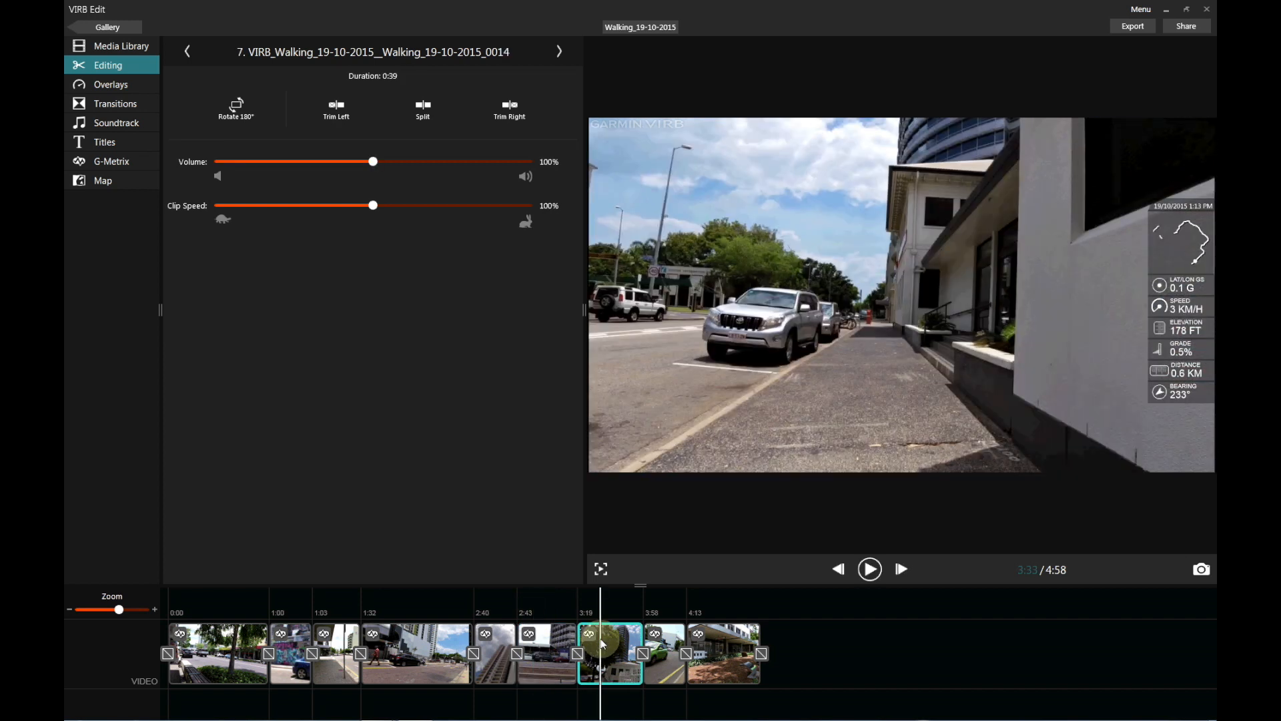
key(space)
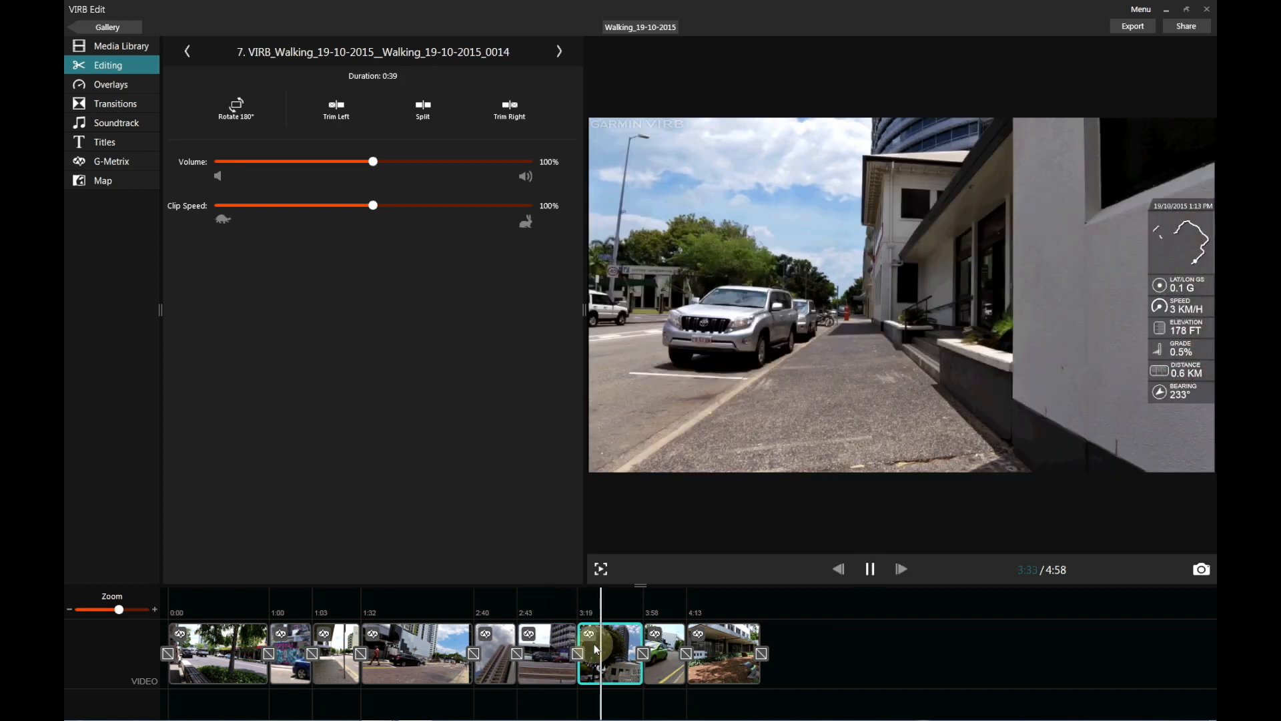
key(space)
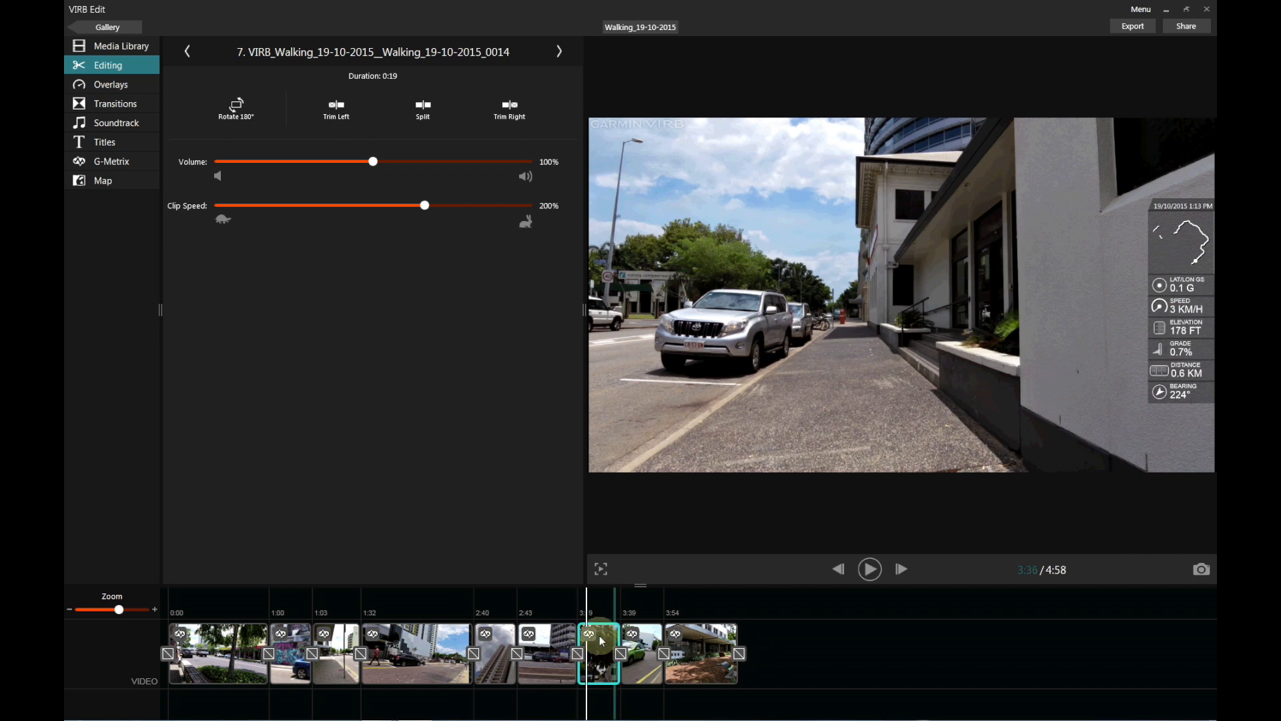
key(space)
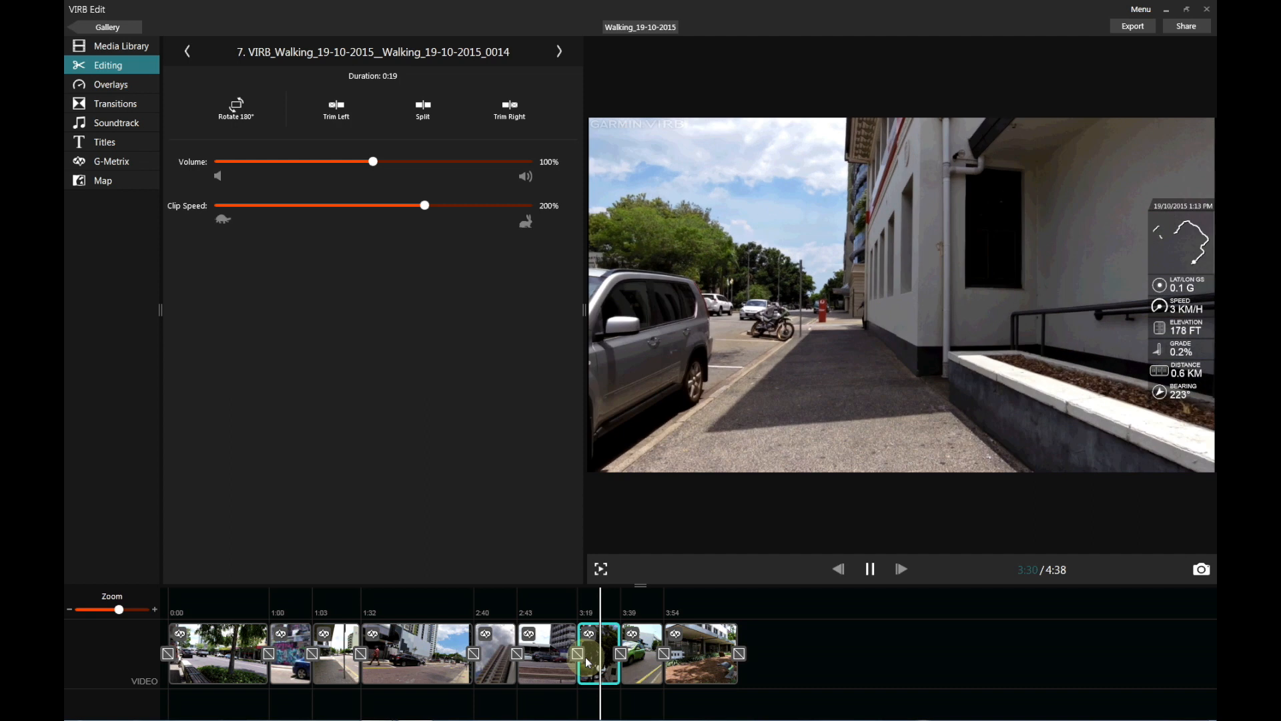
key(space)
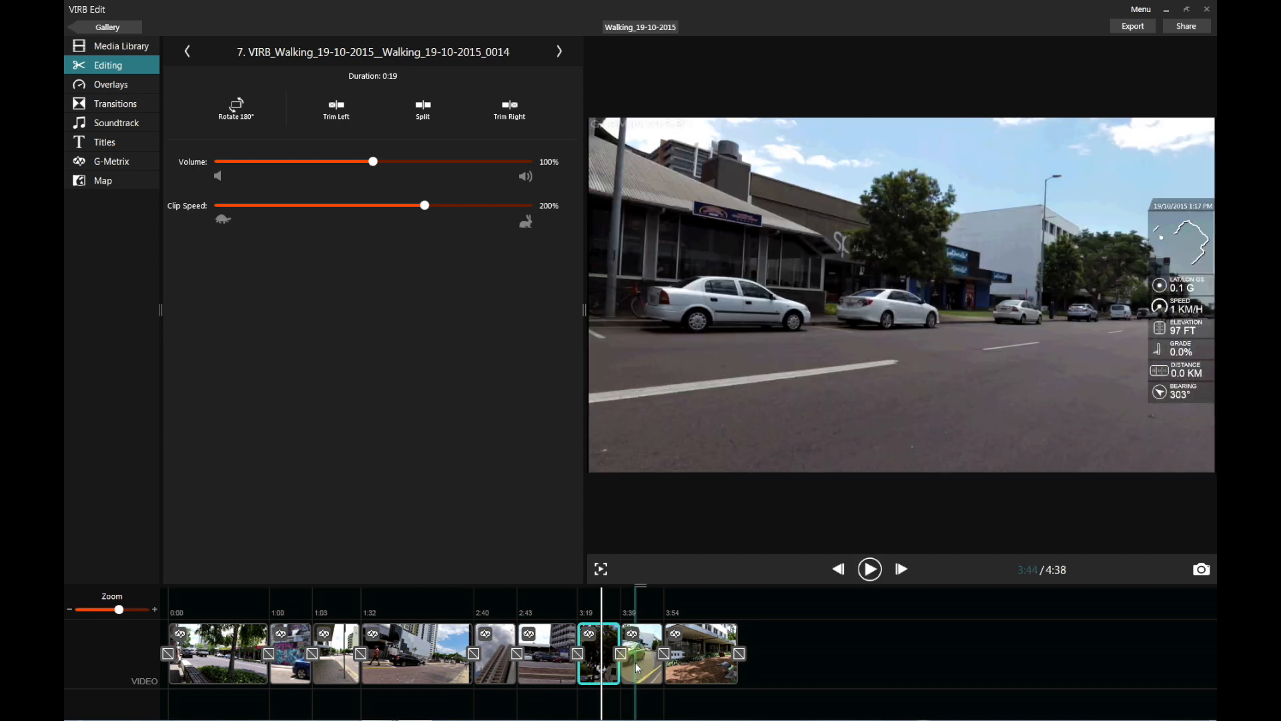
Slow clip 4 to 33.333% speed, stretching it to 3:23, and play it to check.
click(412, 668)
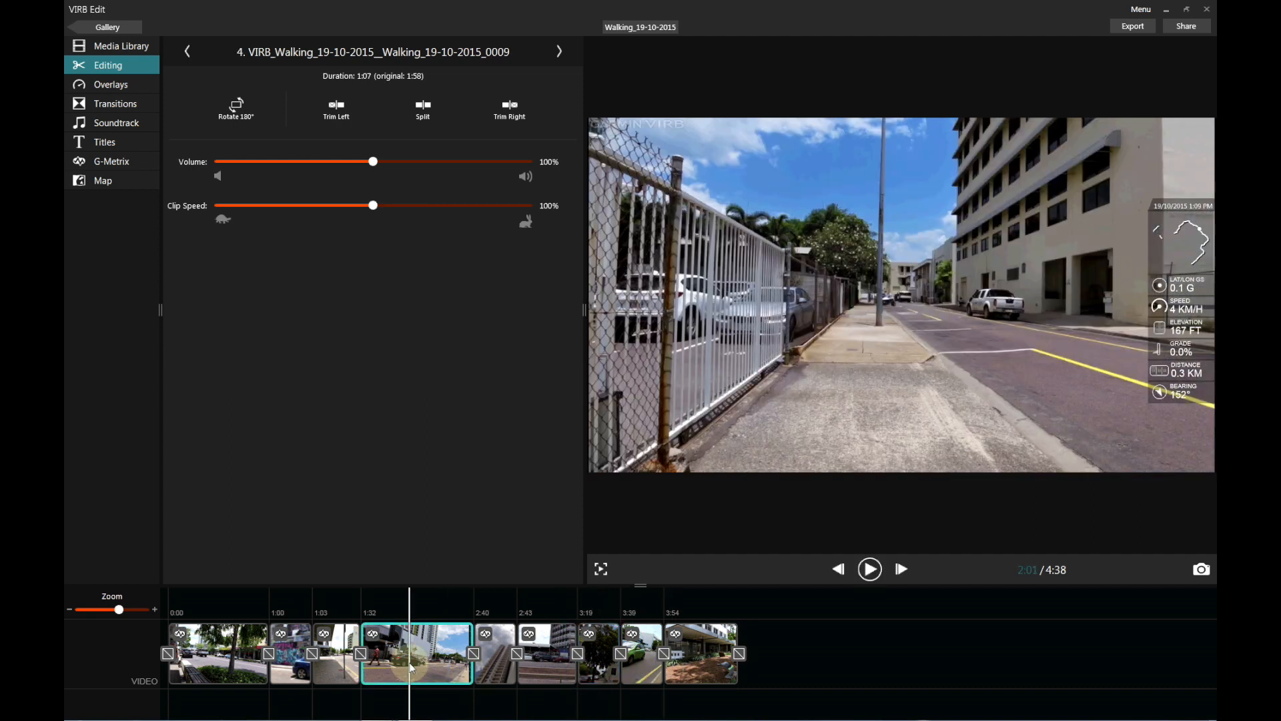
drag(372, 204, 303, 206)
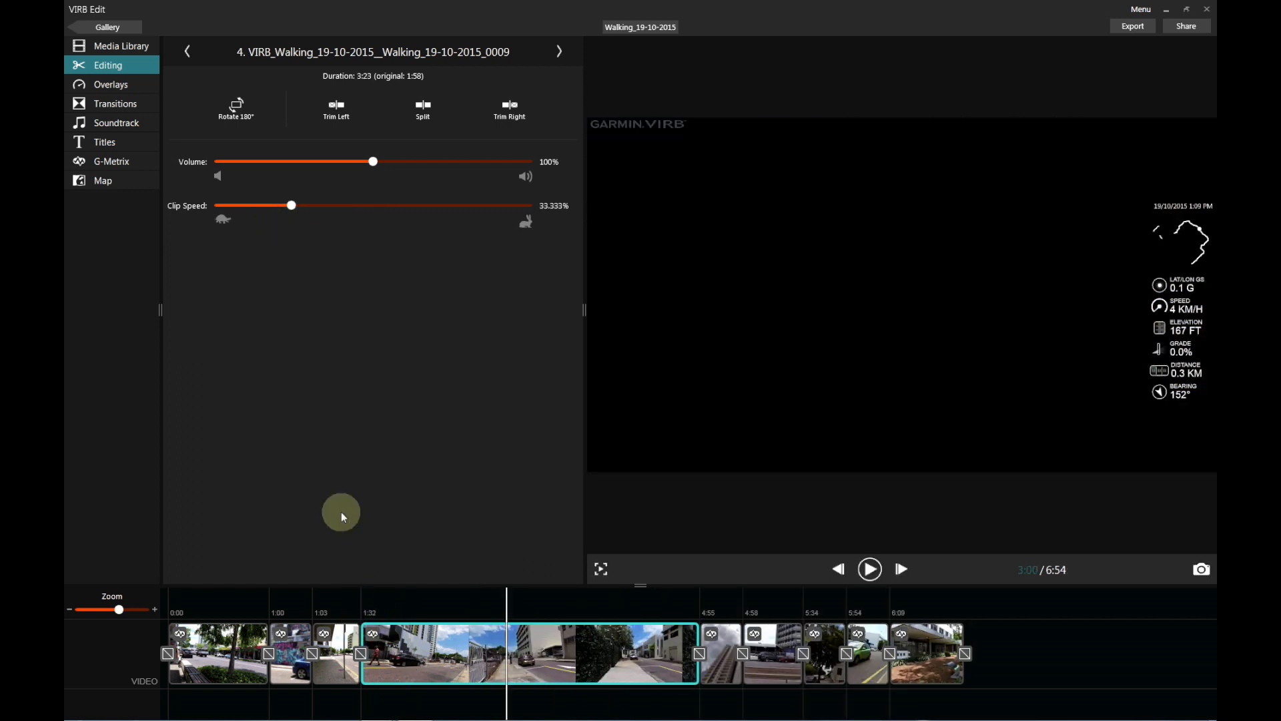
click(395, 611)
key(space)
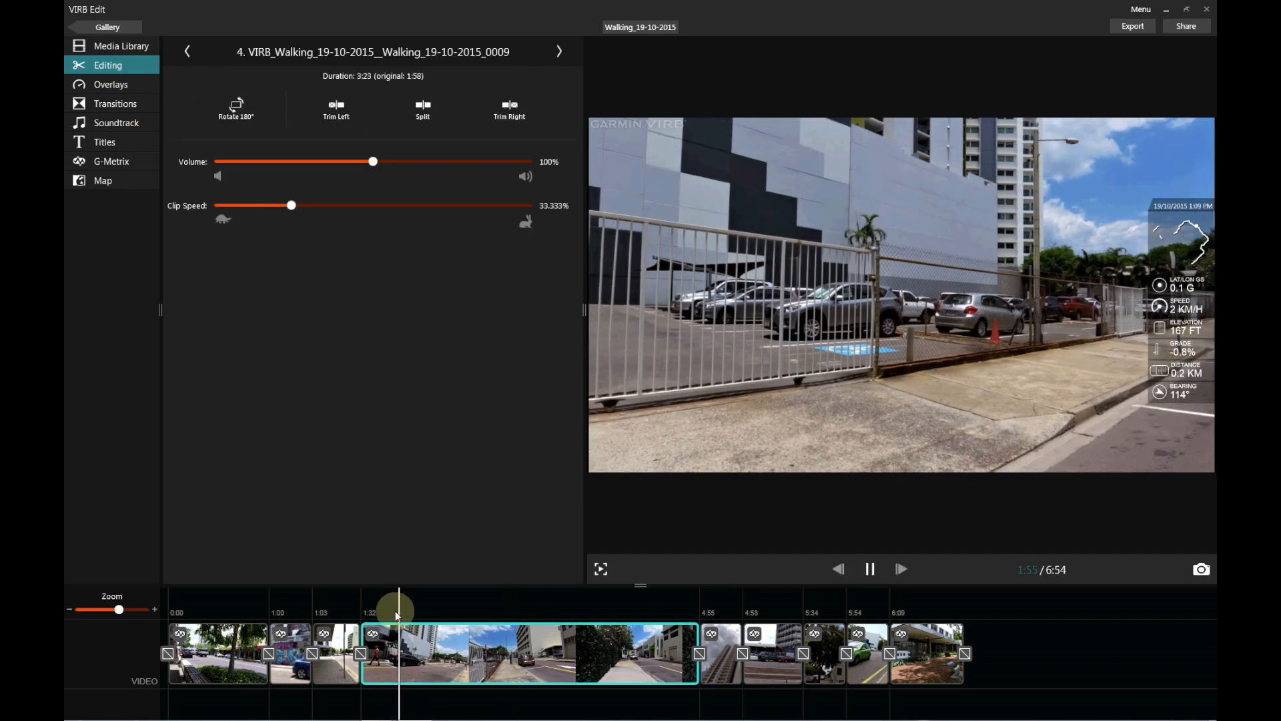
key(space)
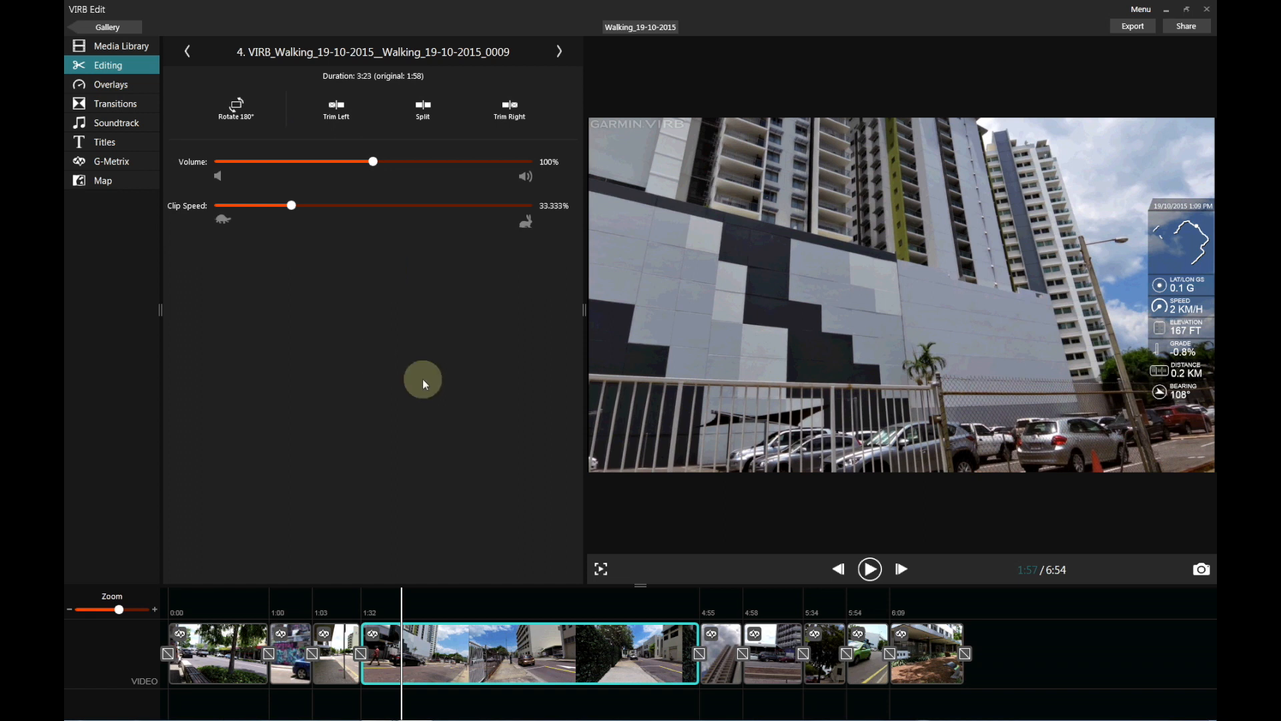
click(1067, 638)
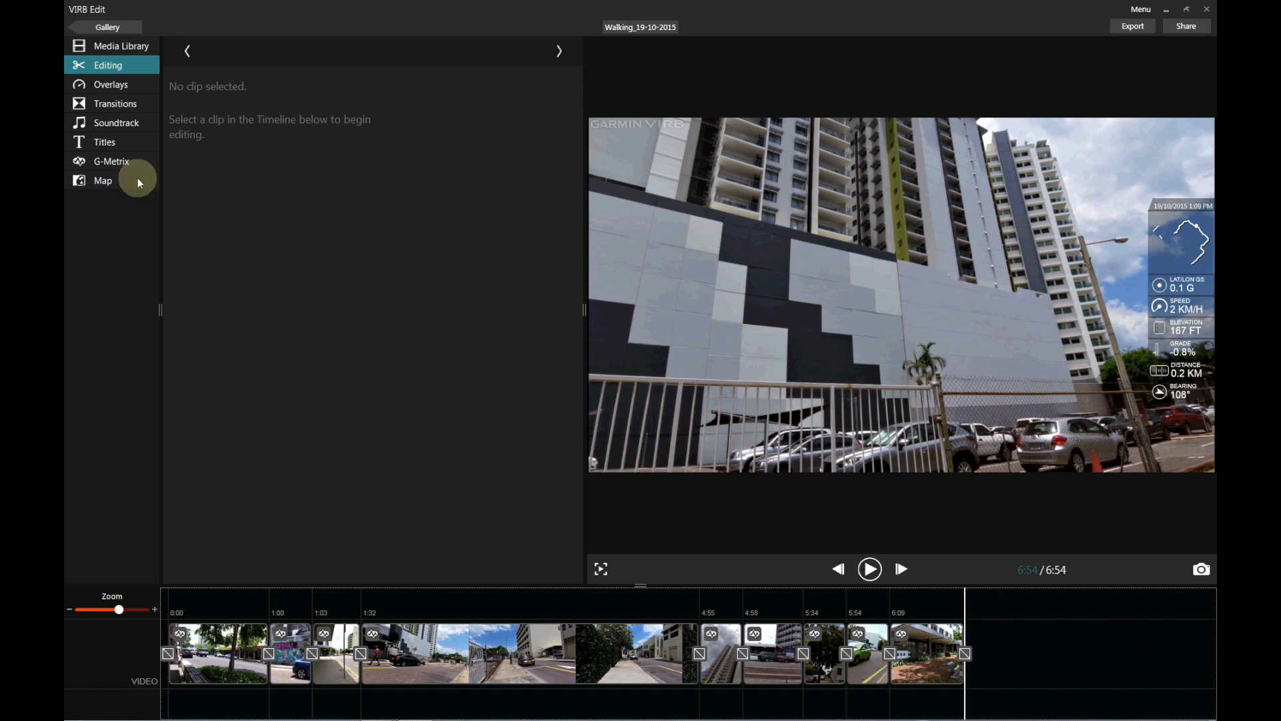
click(454, 663)
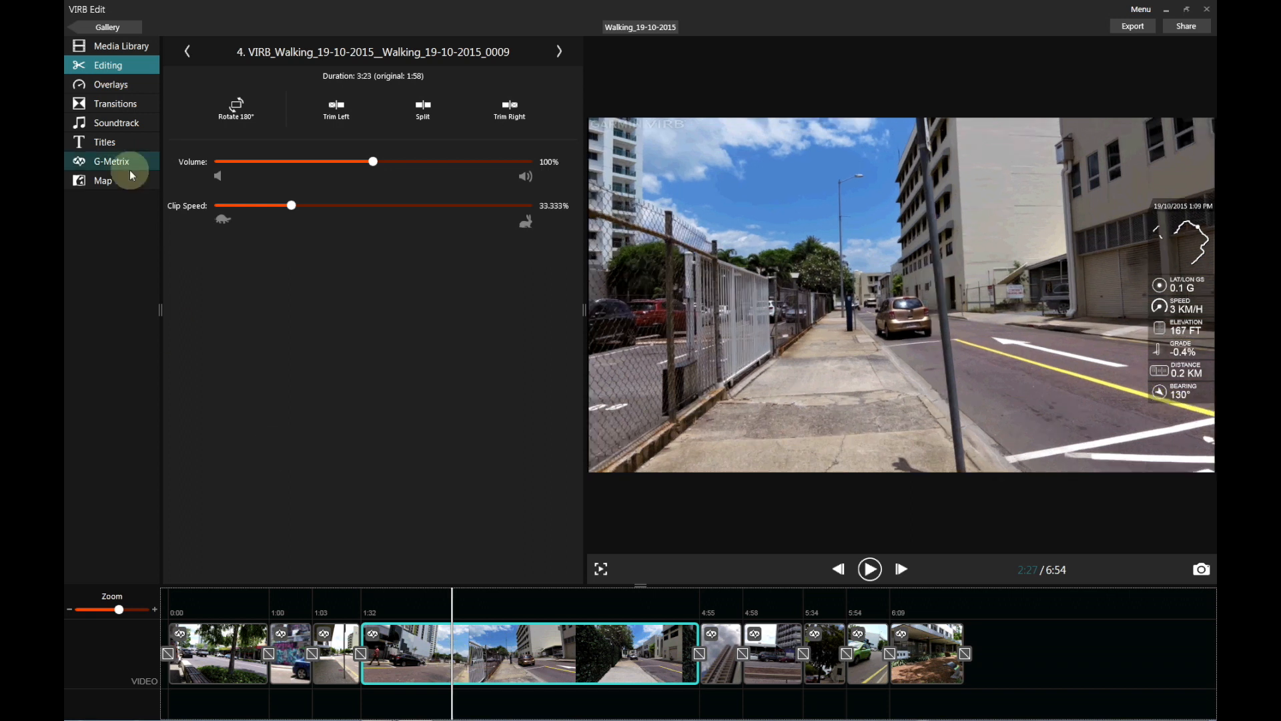
Make Transition 4 a 1-second Cross Fade and play through it.
click(119, 105)
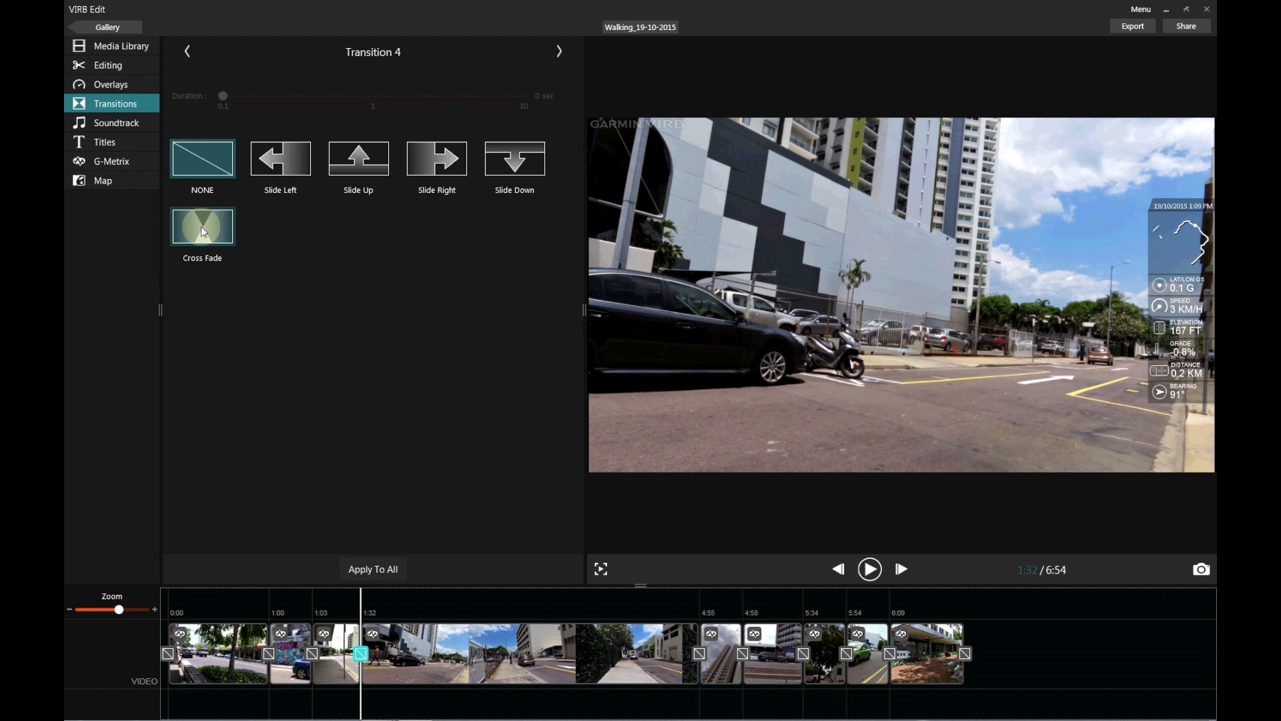
click(201, 226)
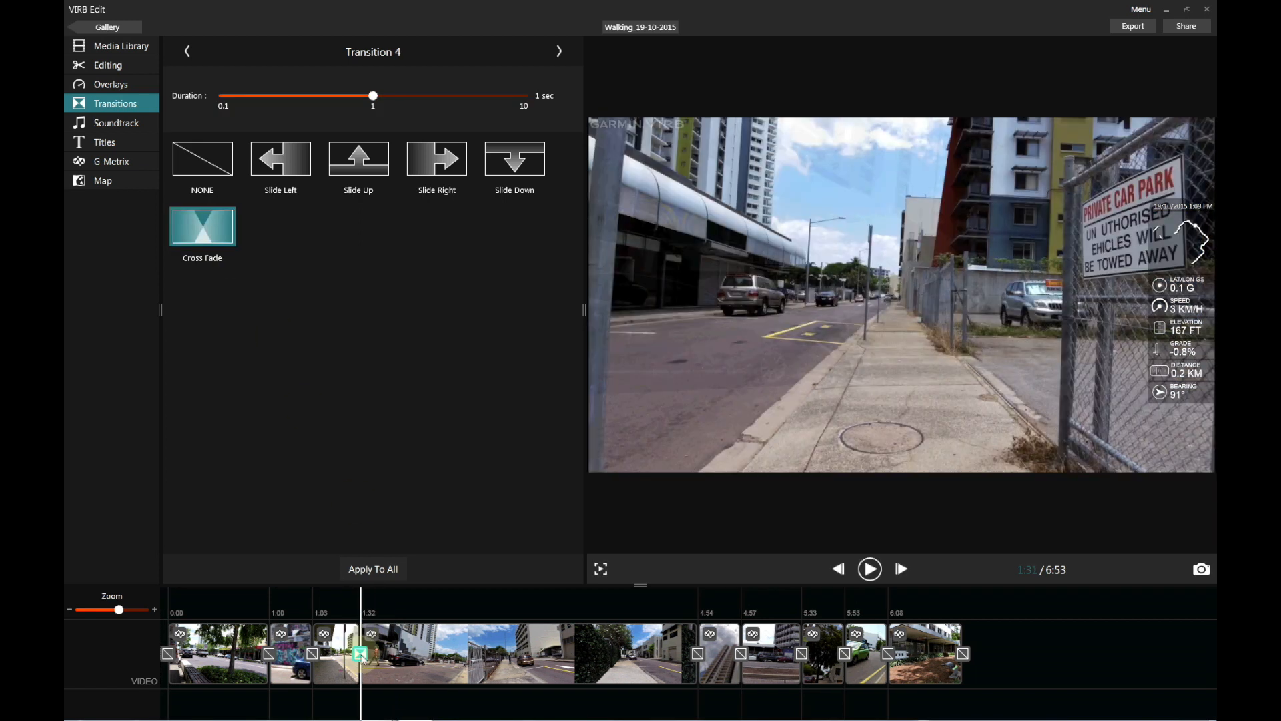
click(346, 594)
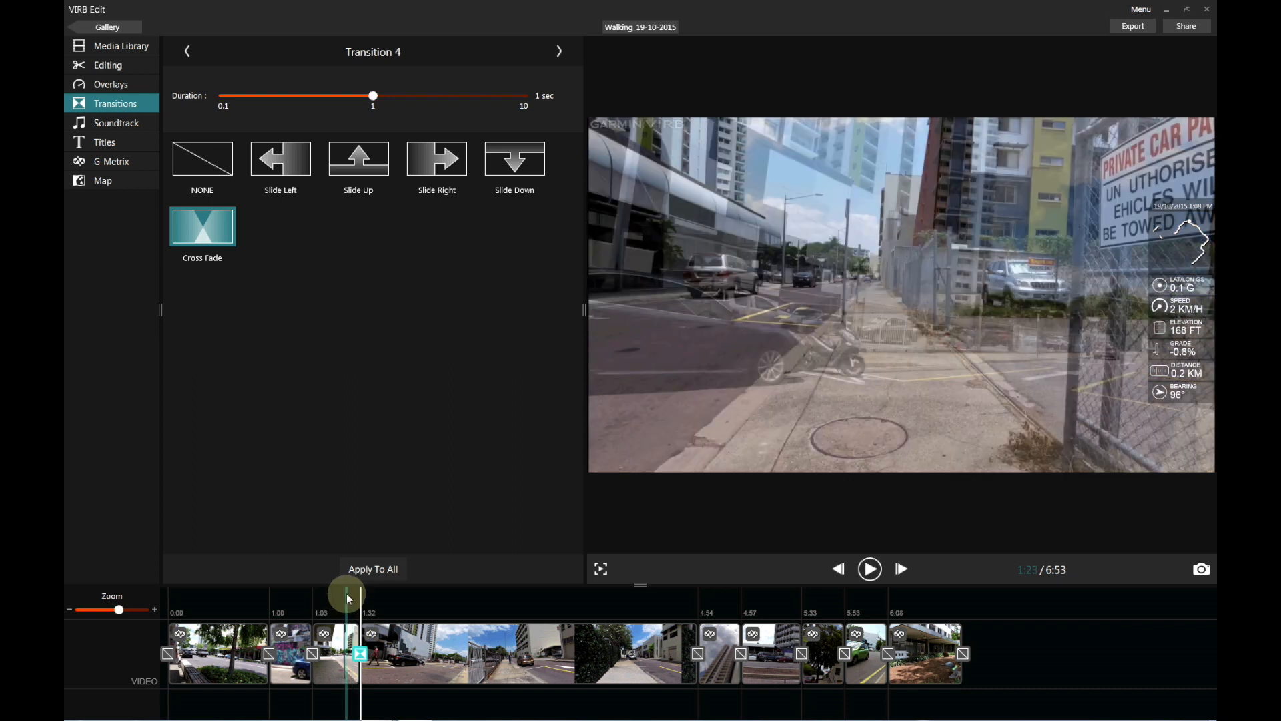
key(space)
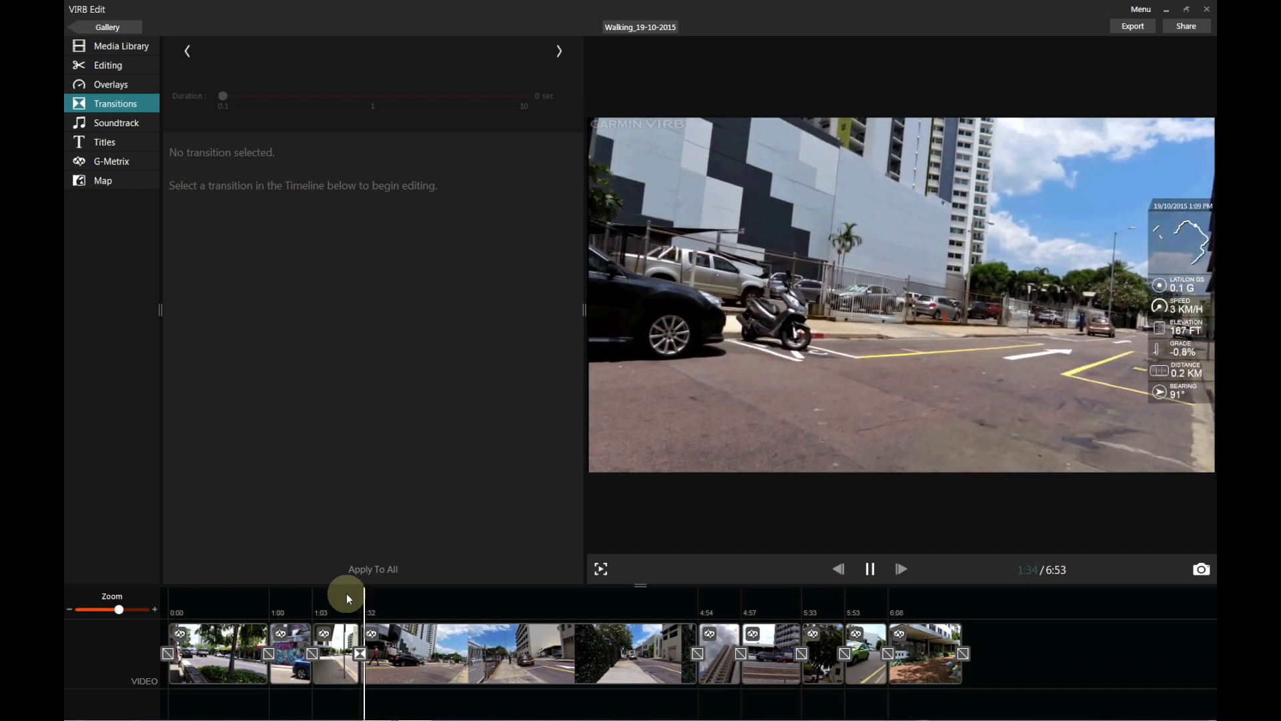
Replay the footage from around 4:57.
key(space)
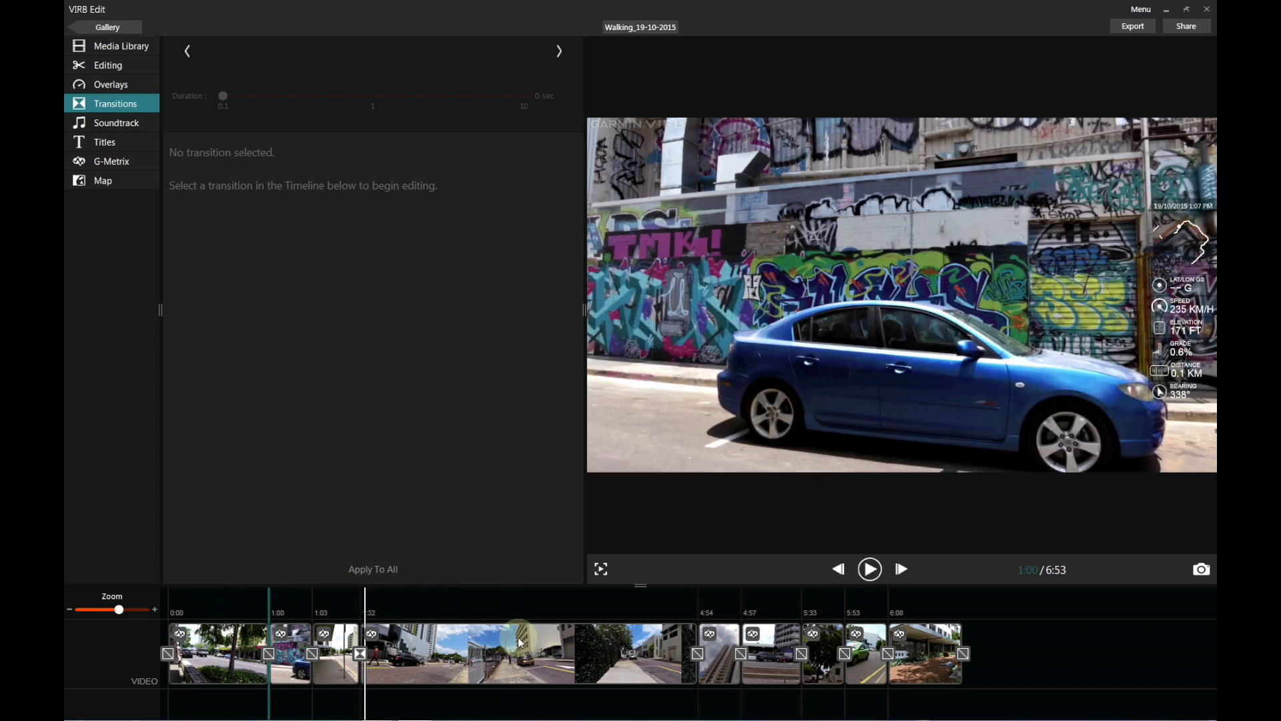
click(732, 597)
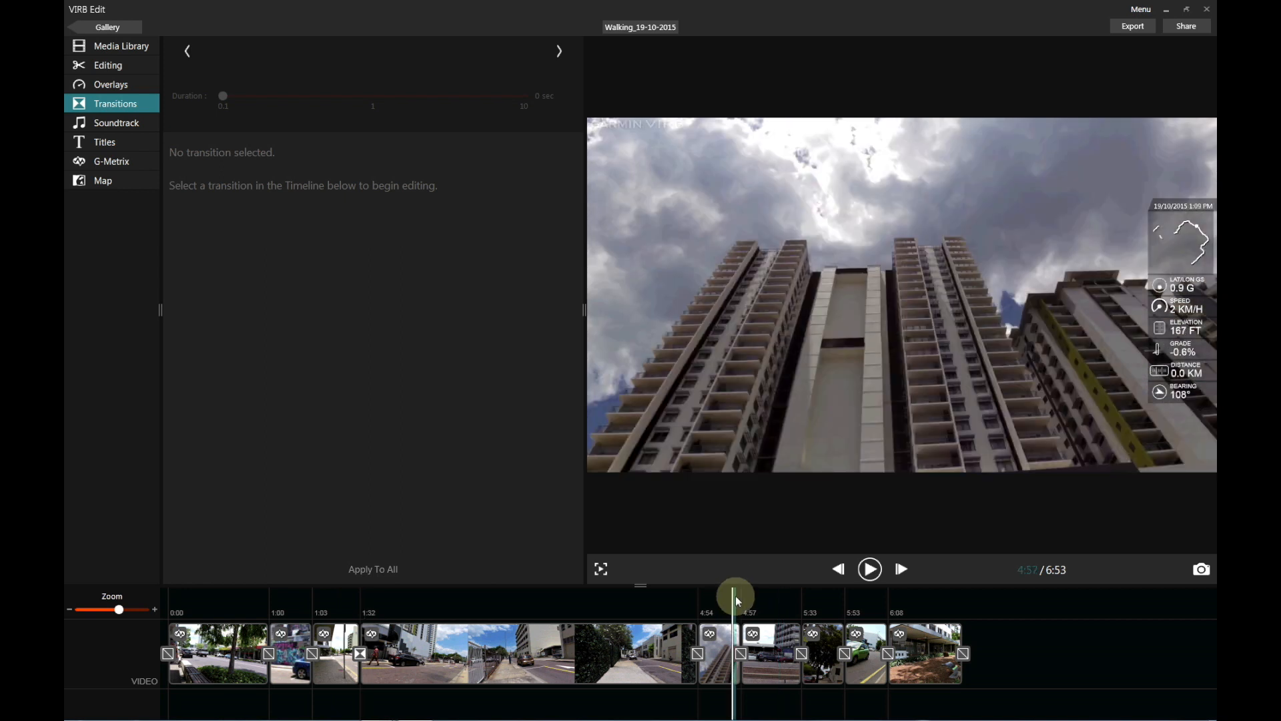
key(space)
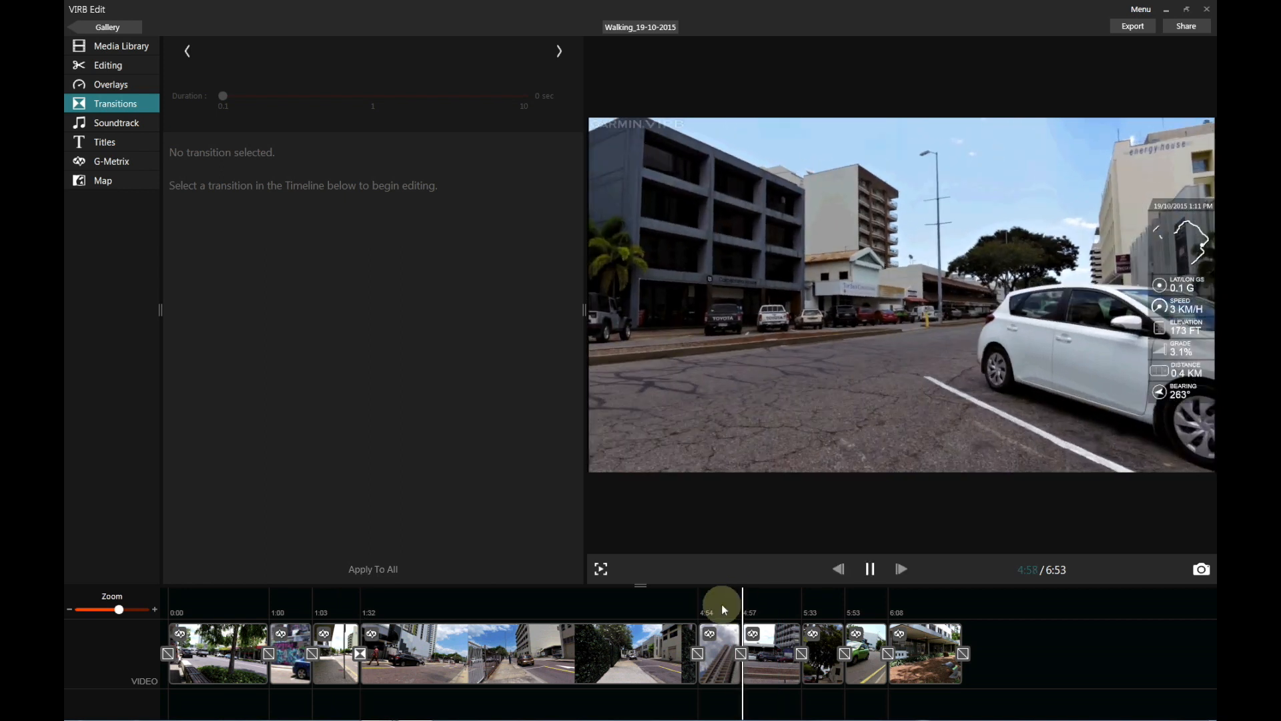
click(731, 604)
key(space)
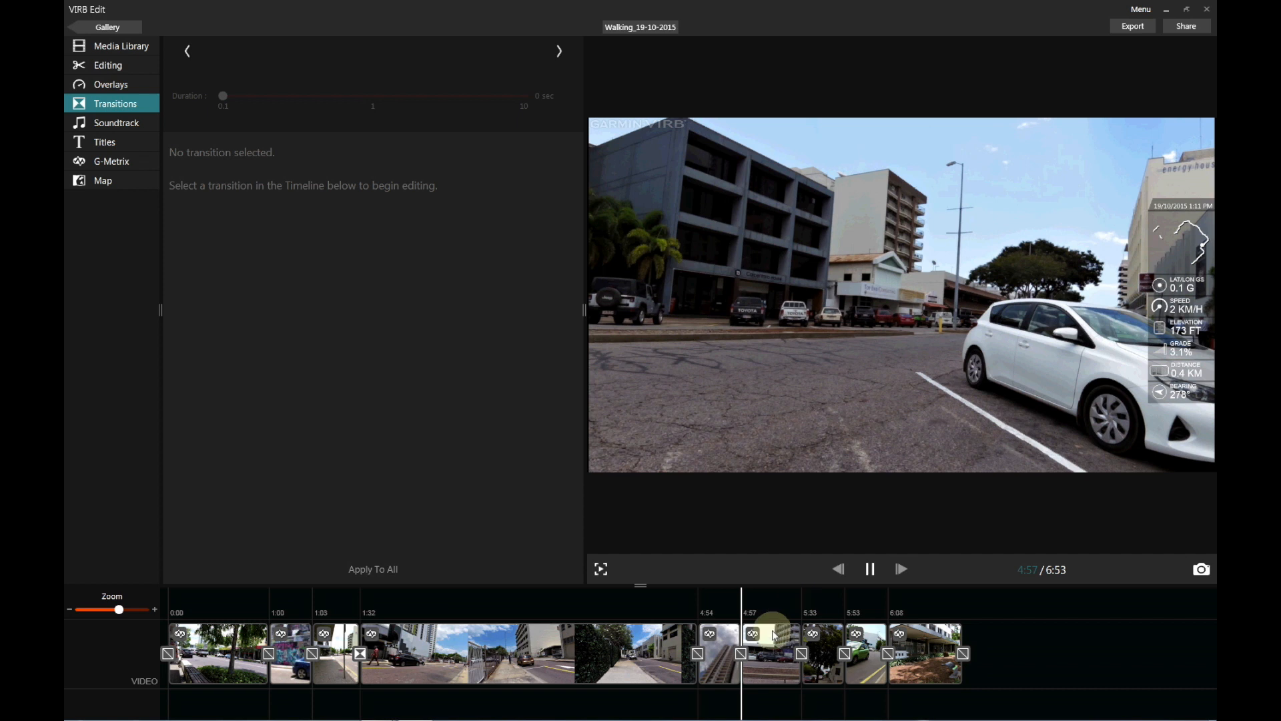
Select clip 6 and play it back to review it.
click(791, 635)
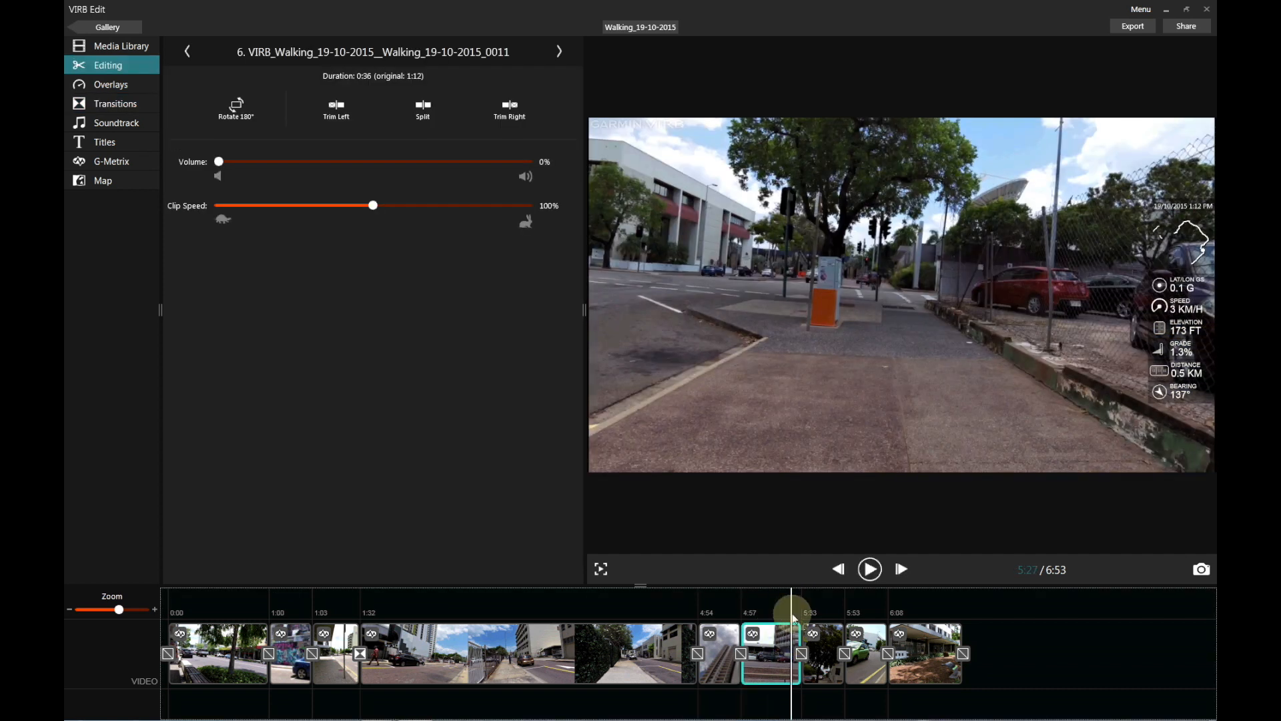
key(space)
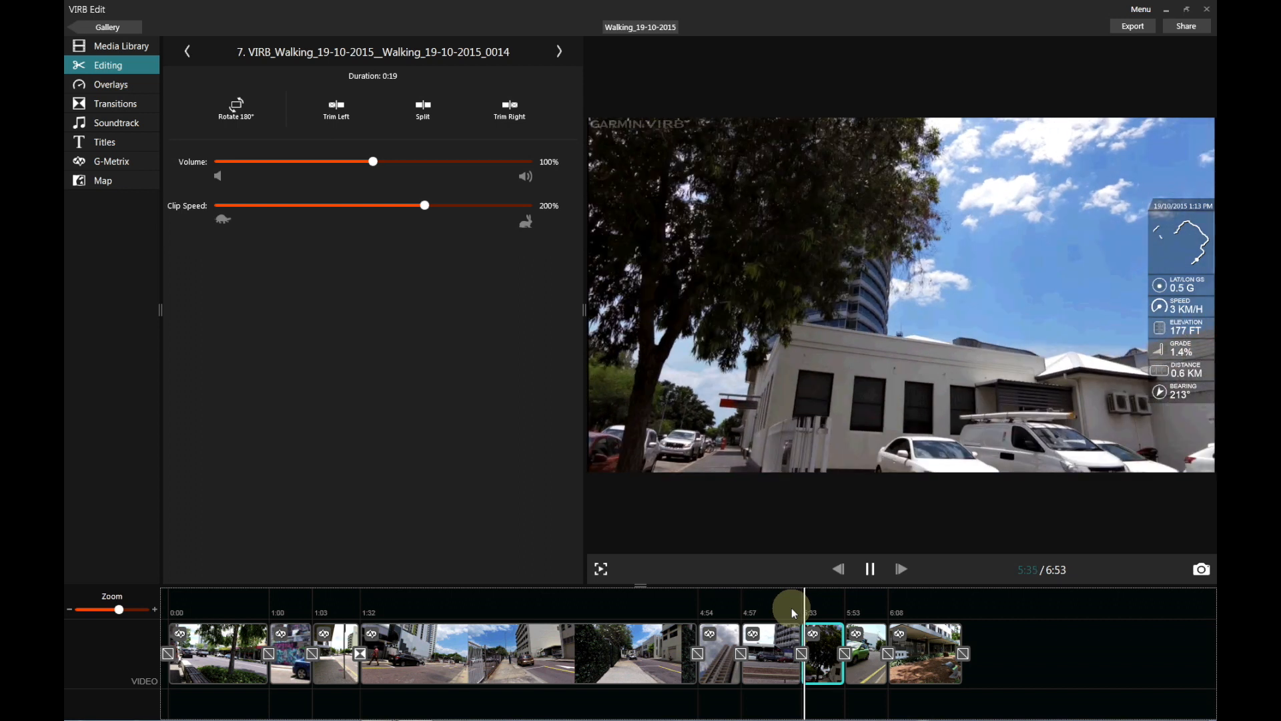
key(space)
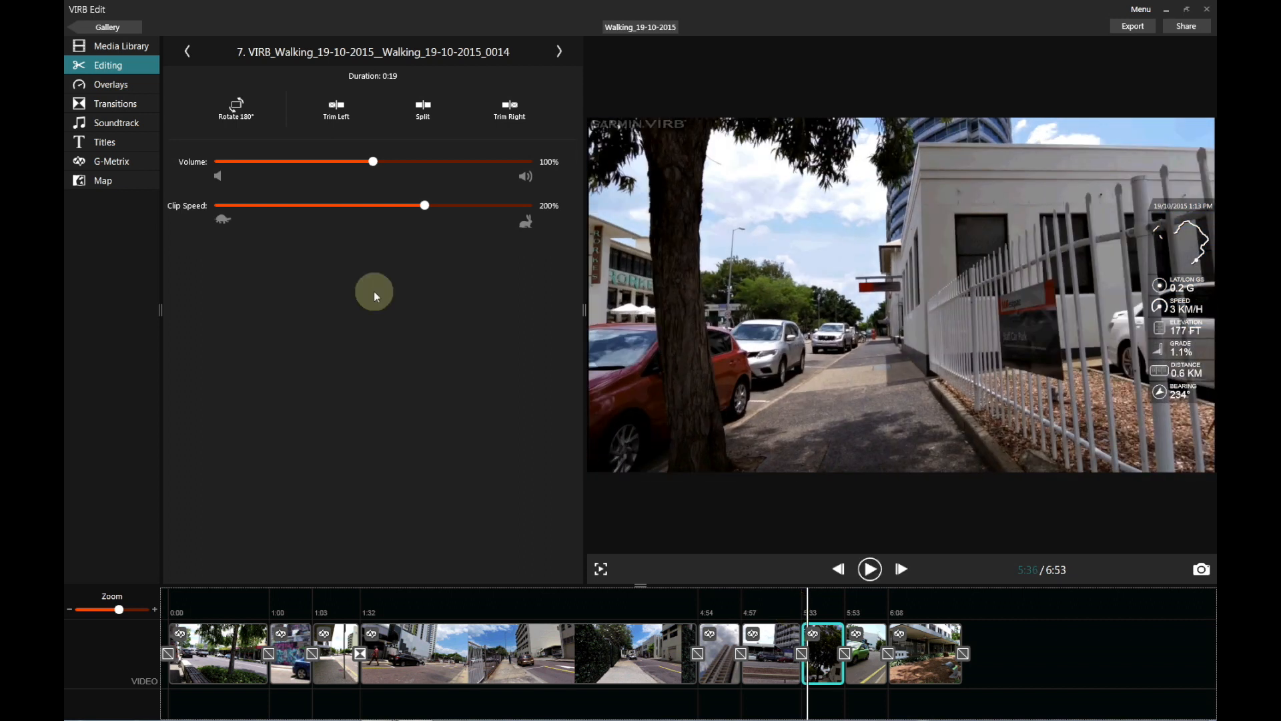
Make Transition 7 a Cross Fade and preview it from just before the transition.
click(129, 105)
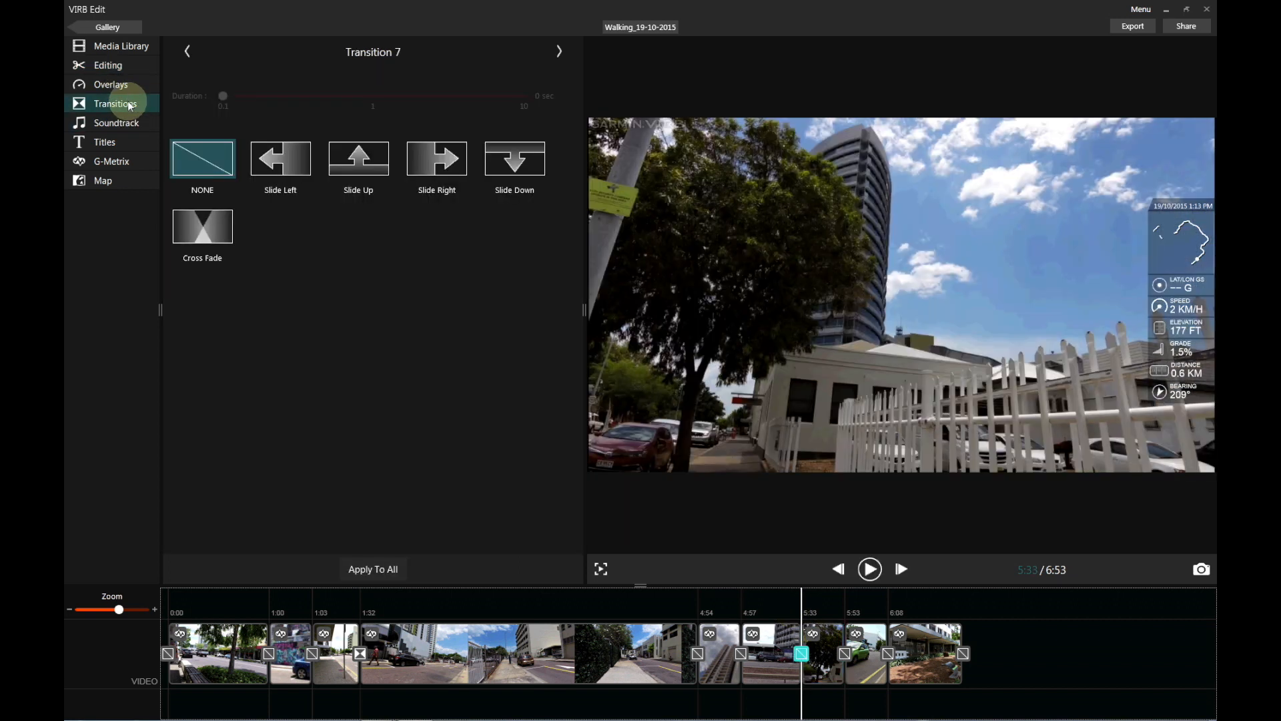
click(215, 230)
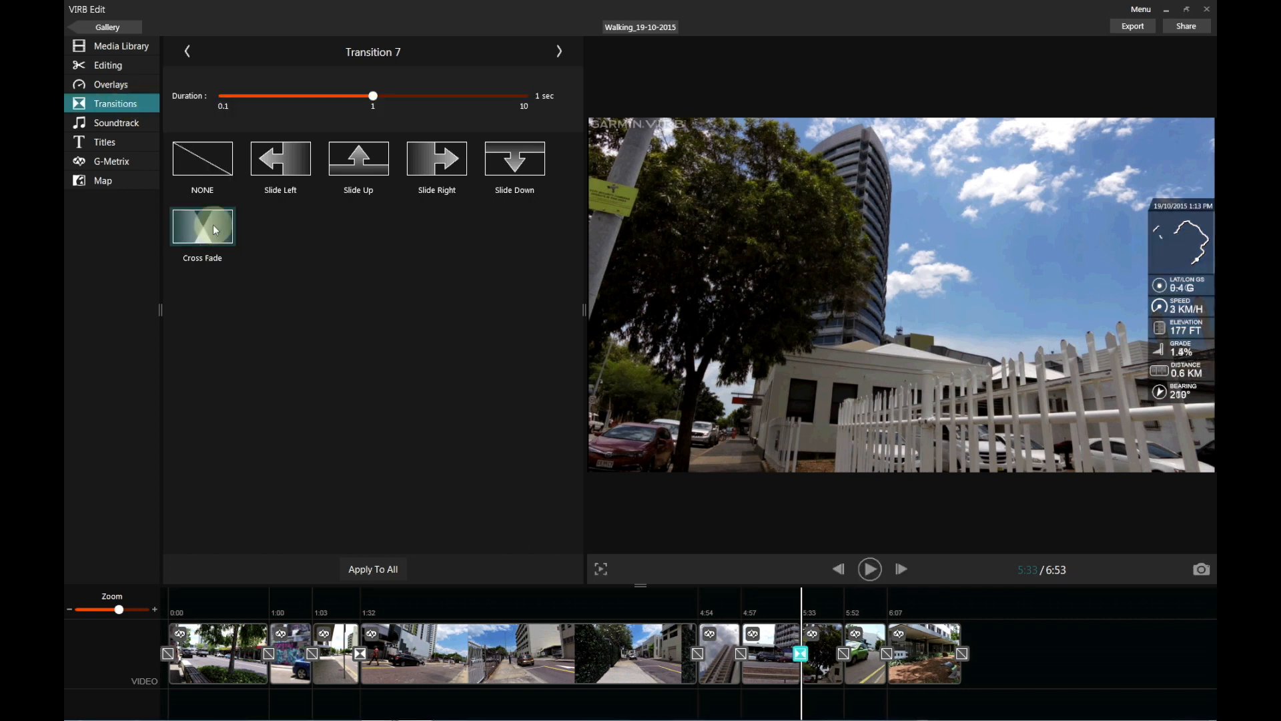
click(795, 601)
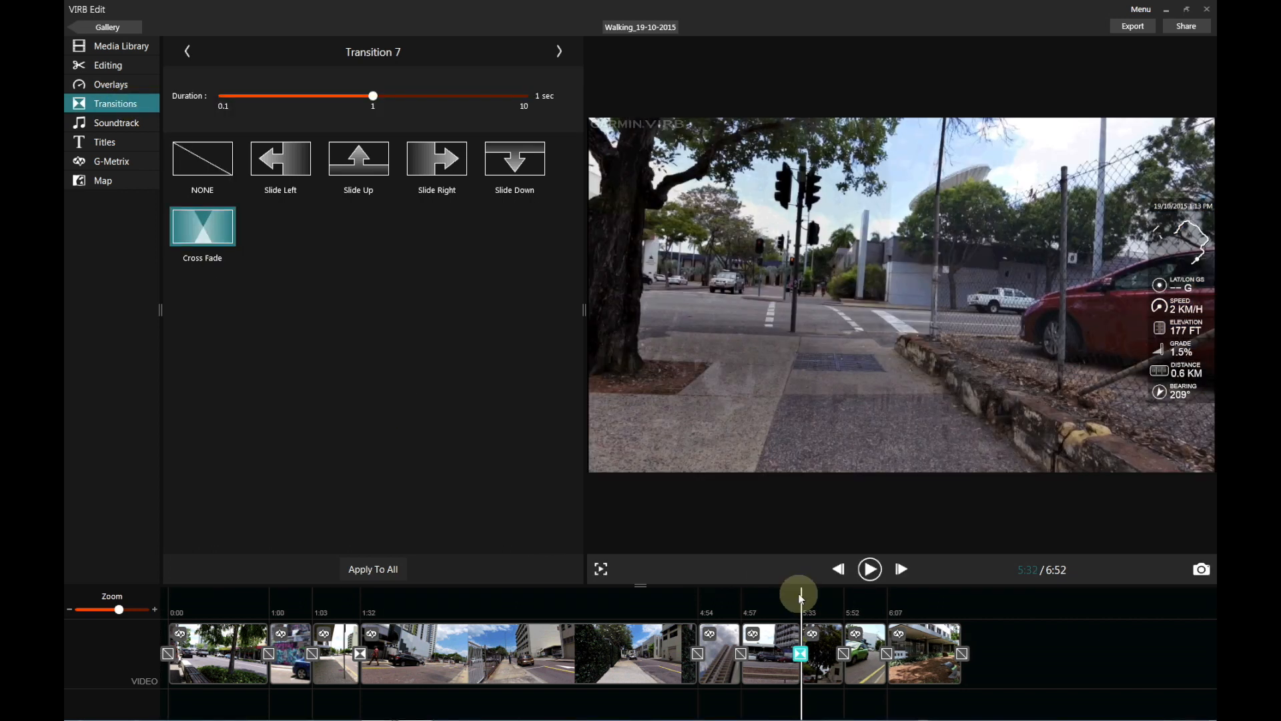
click(797, 601)
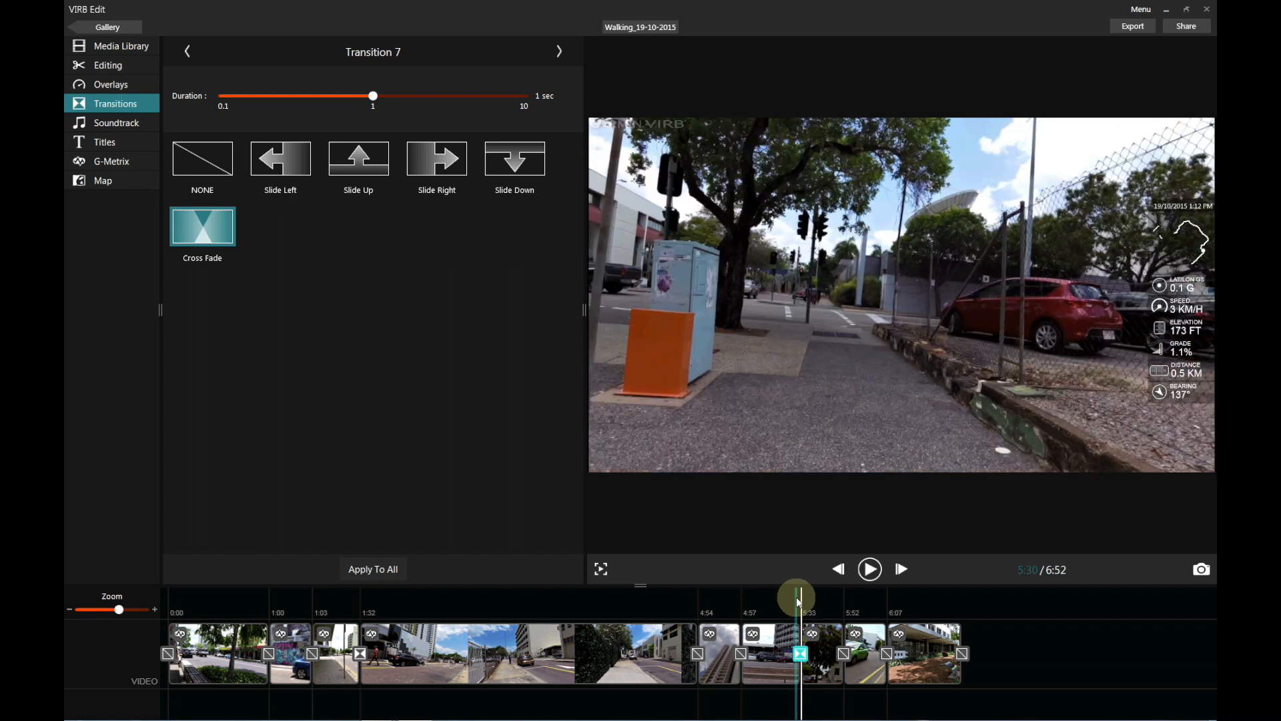
key(space)
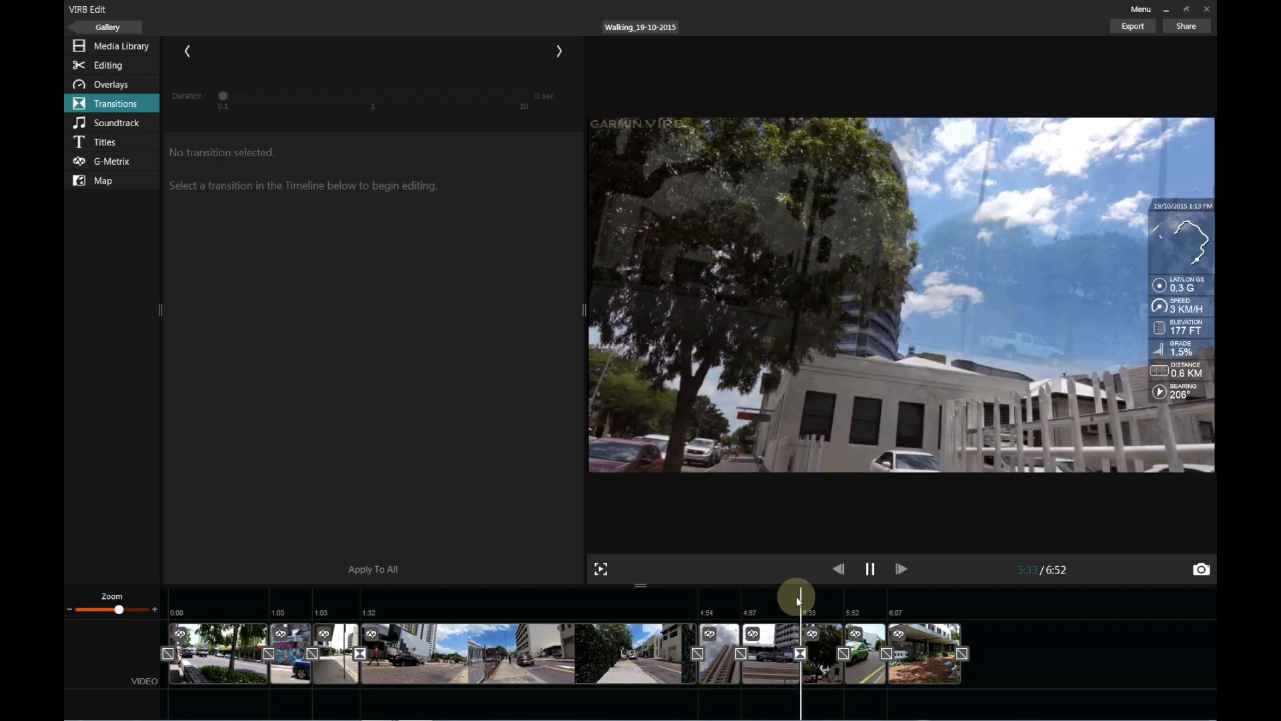
click(795, 596)
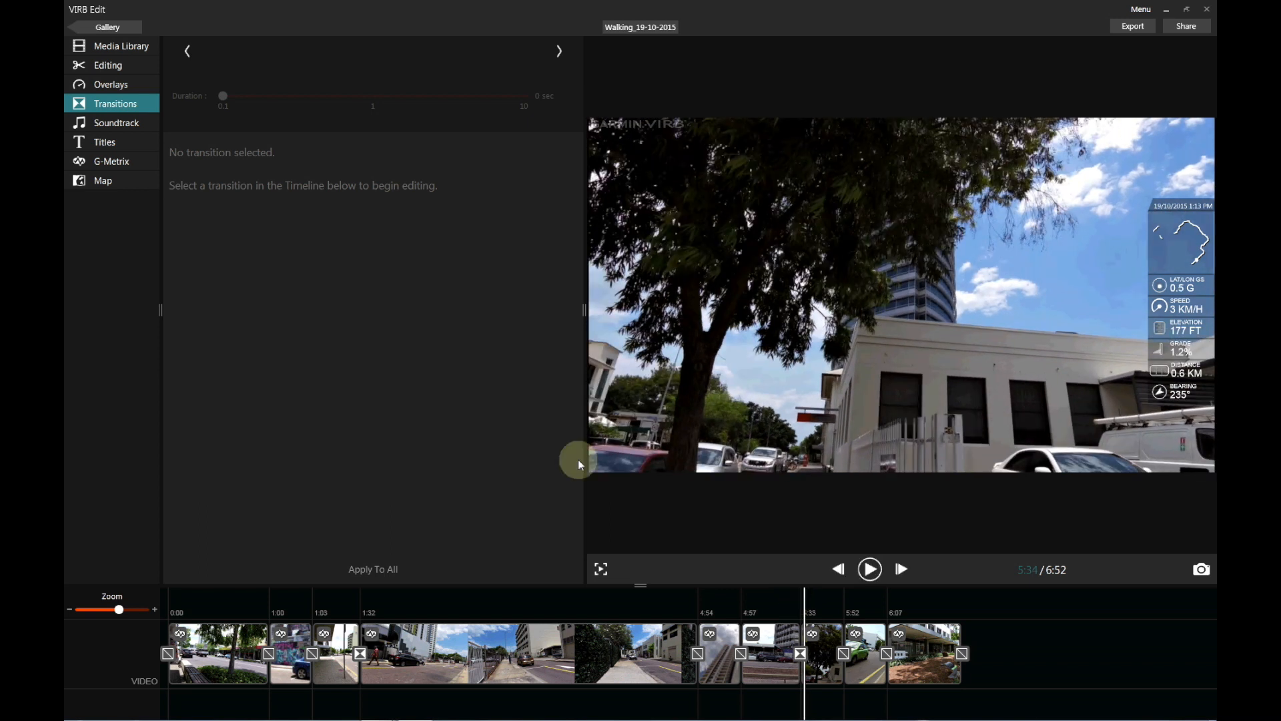
Reselect the transition between clips 6 and 7, then select the first clip on the timeline.
click(765, 654)
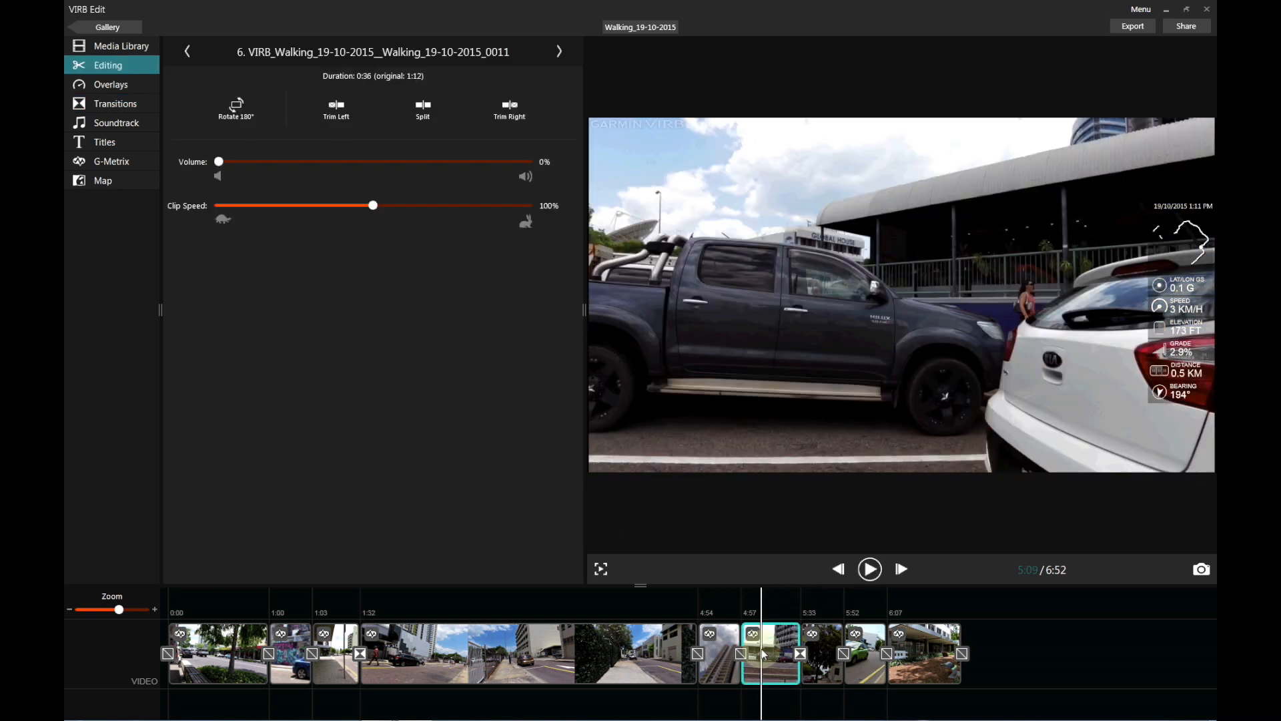
click(800, 656)
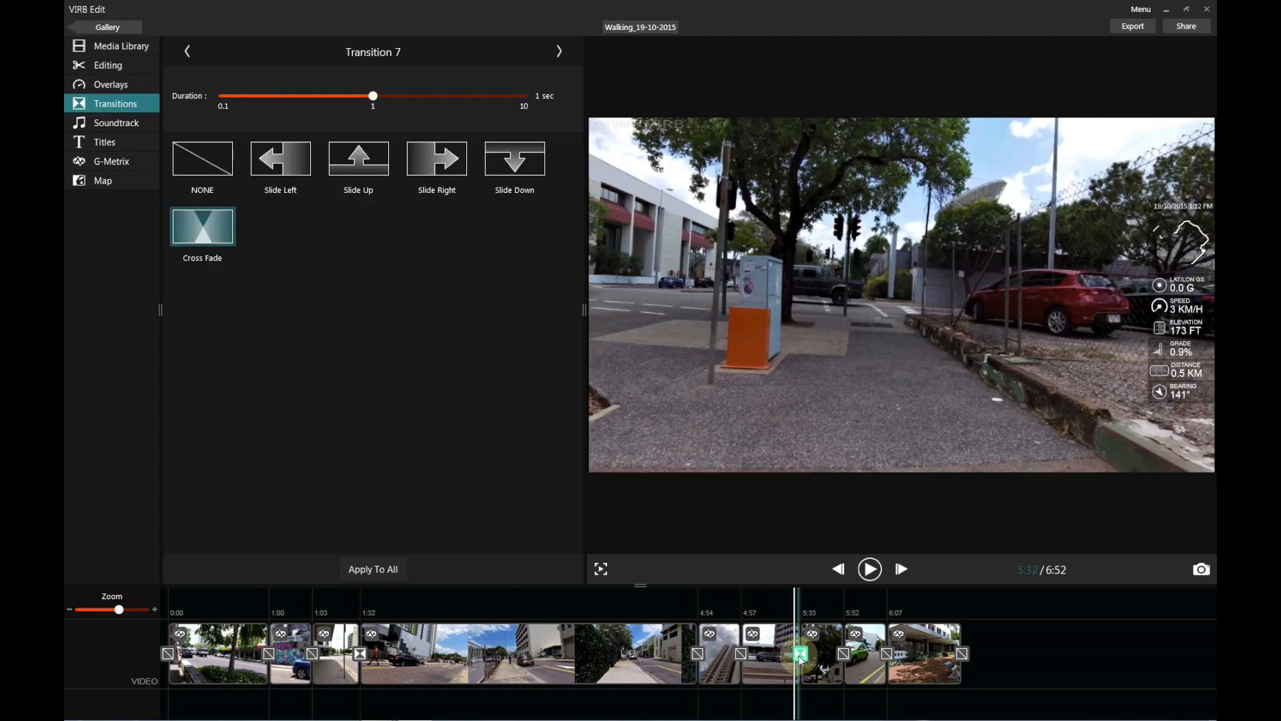
click(416, 301)
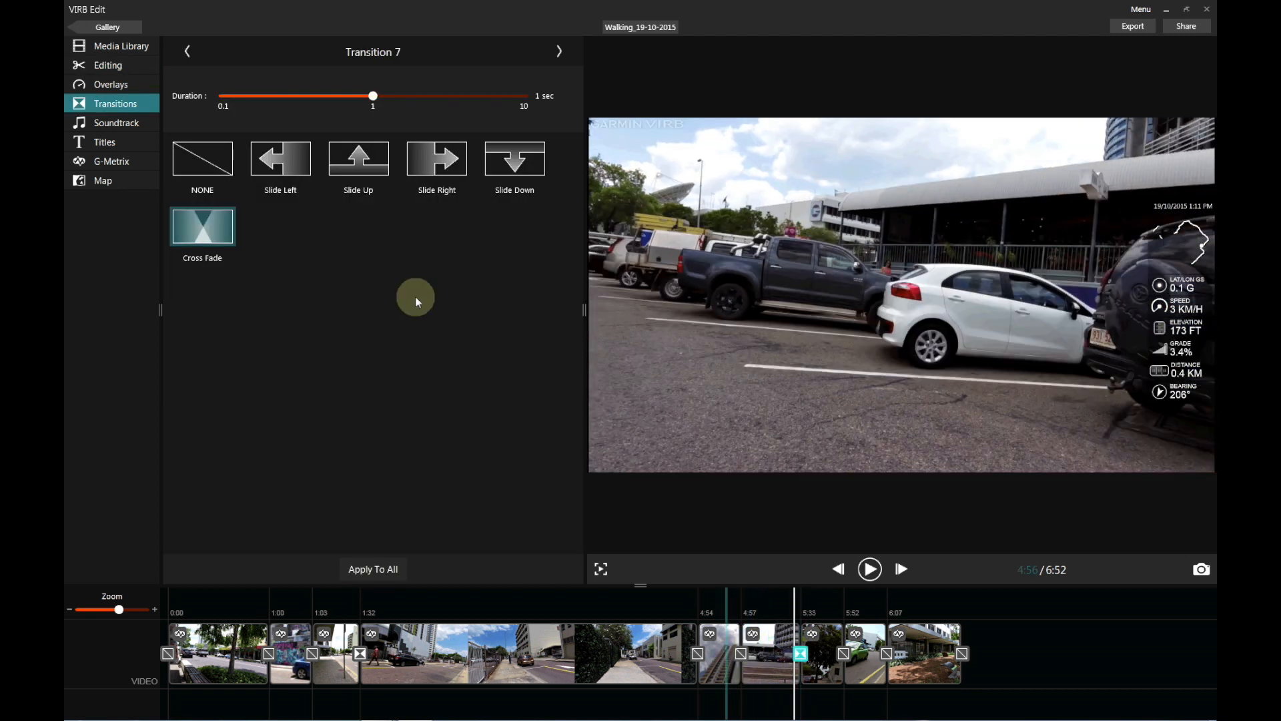
click(291, 159)
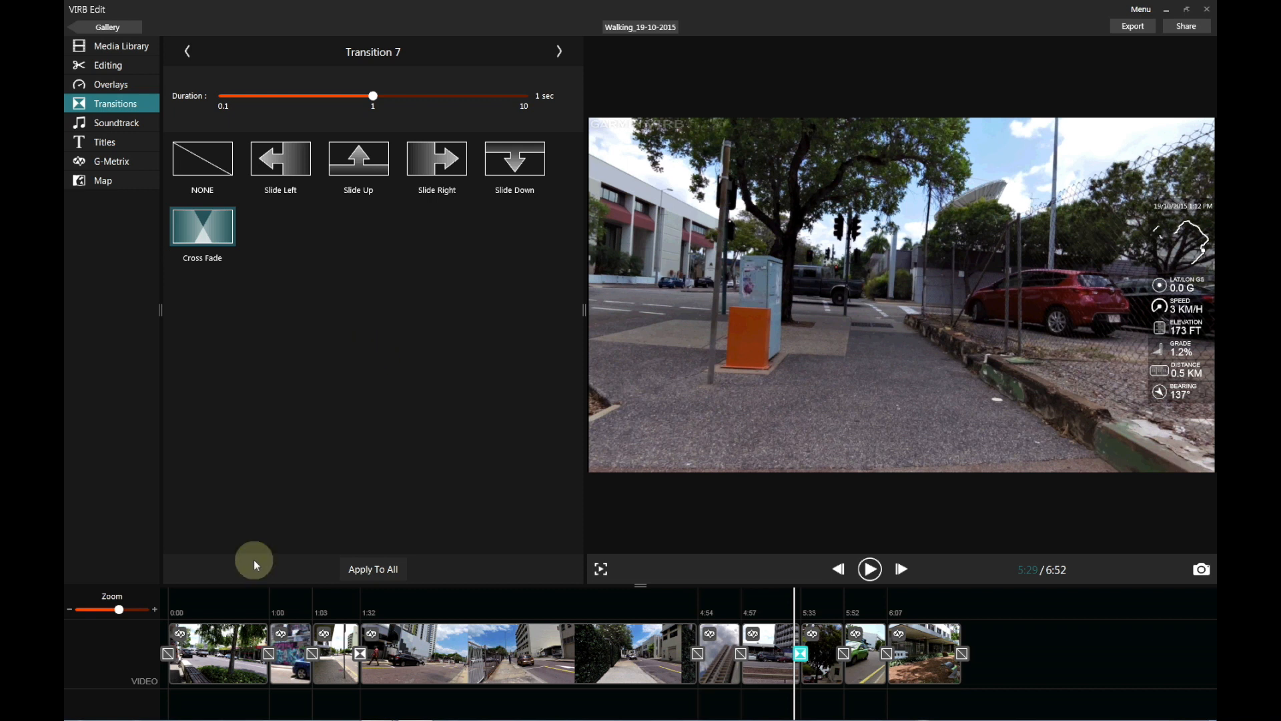
click(241, 650)
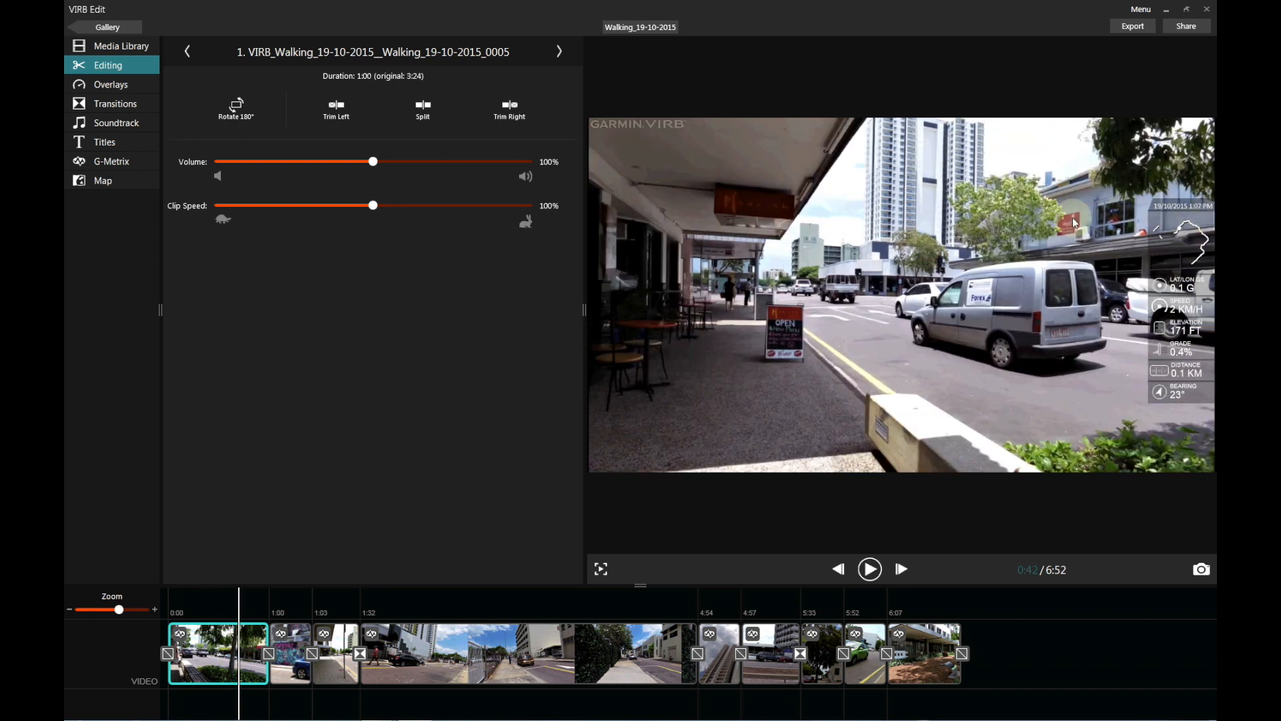
Open the Overlays panel to show the overlay template gallery.
click(116, 85)
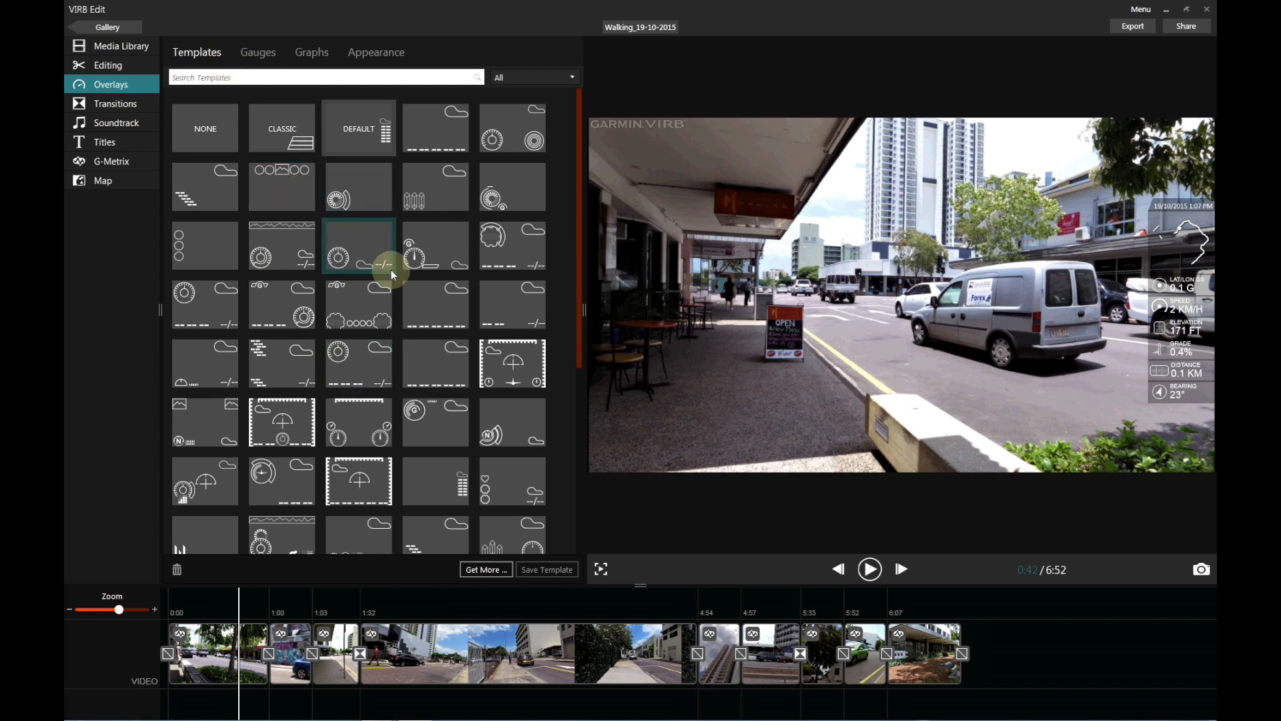
Try the NONE, CLASSIC and flight templates, then apply the speed, RPM and elevation template.
click(213, 137)
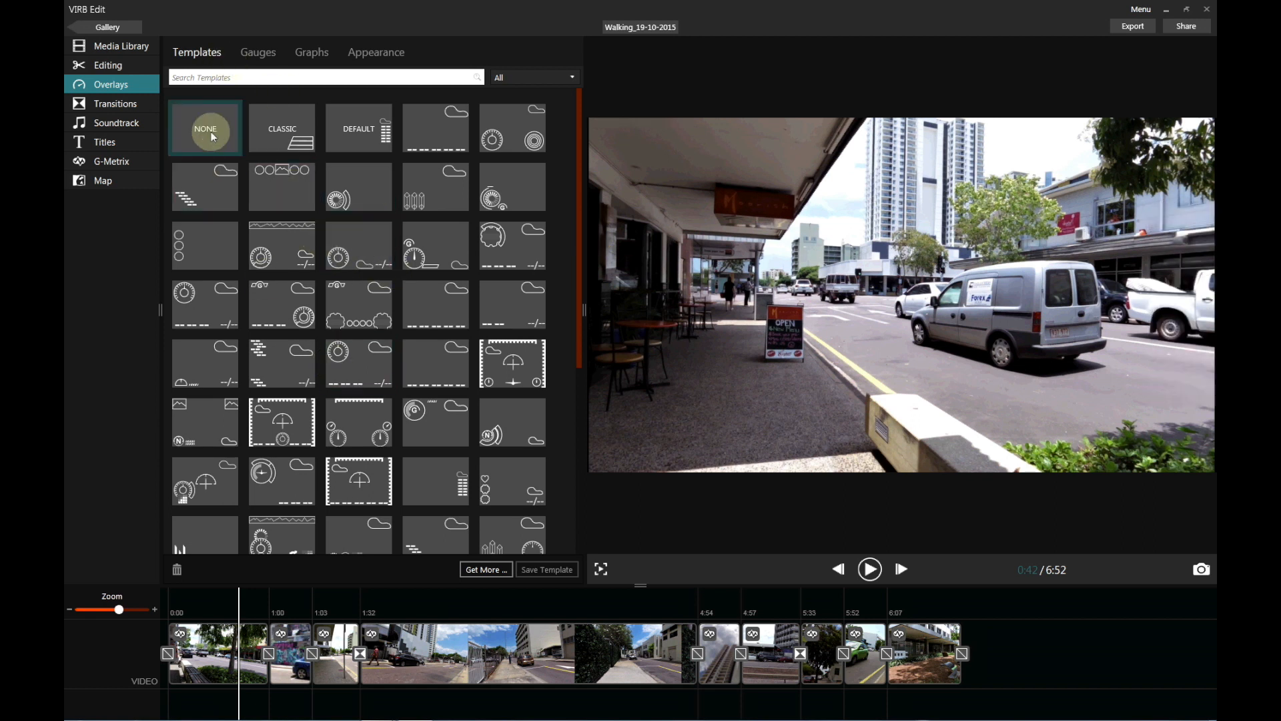
click(273, 130)
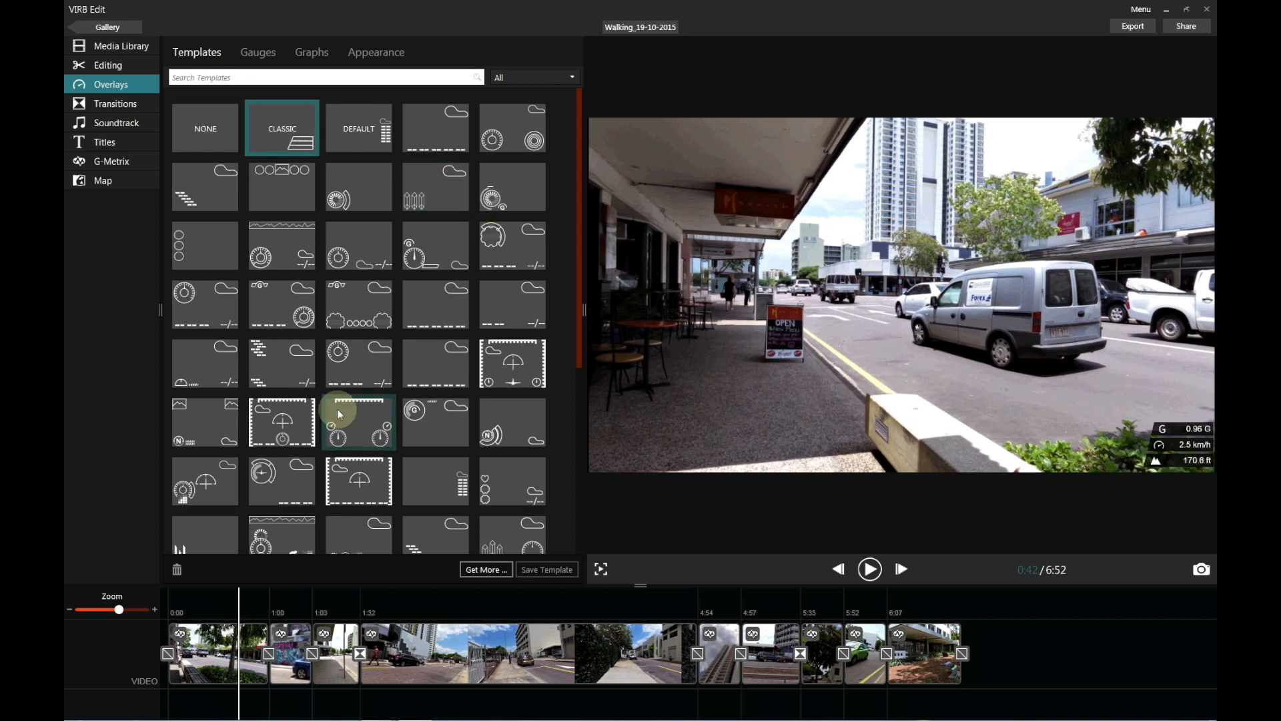
click(522, 370)
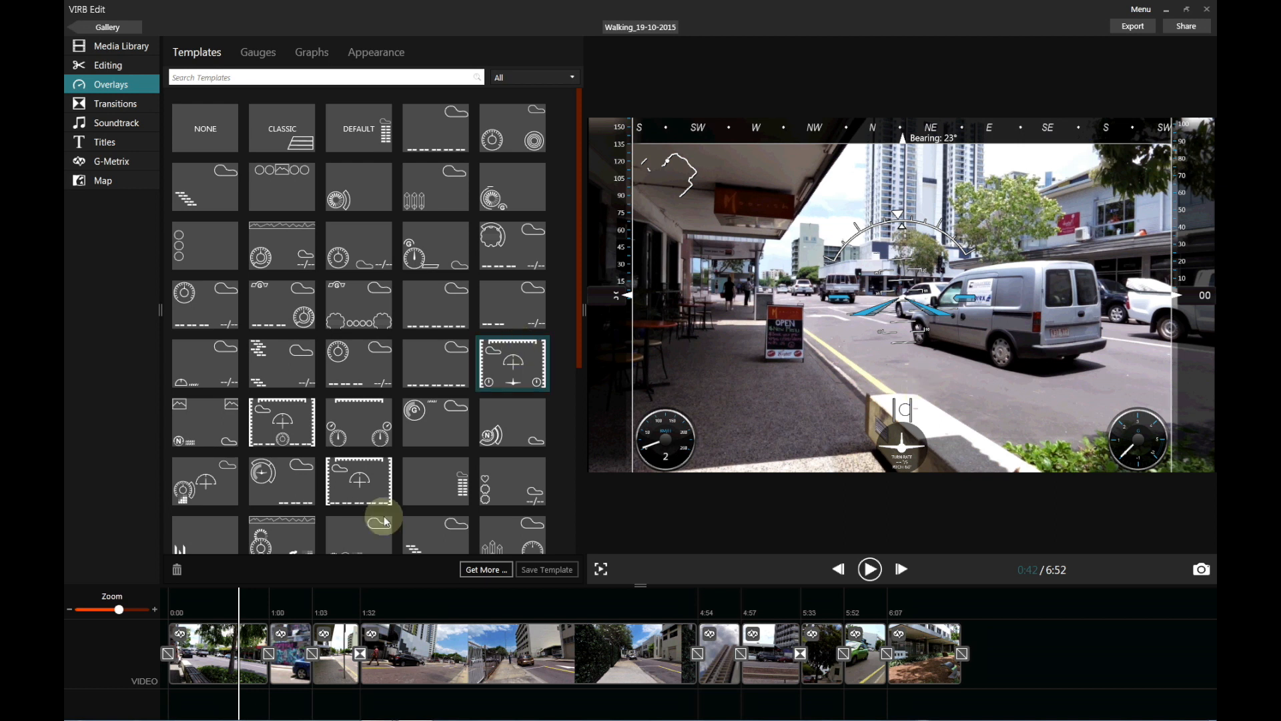
scroll(351, 467, down, 1)
click(287, 478)
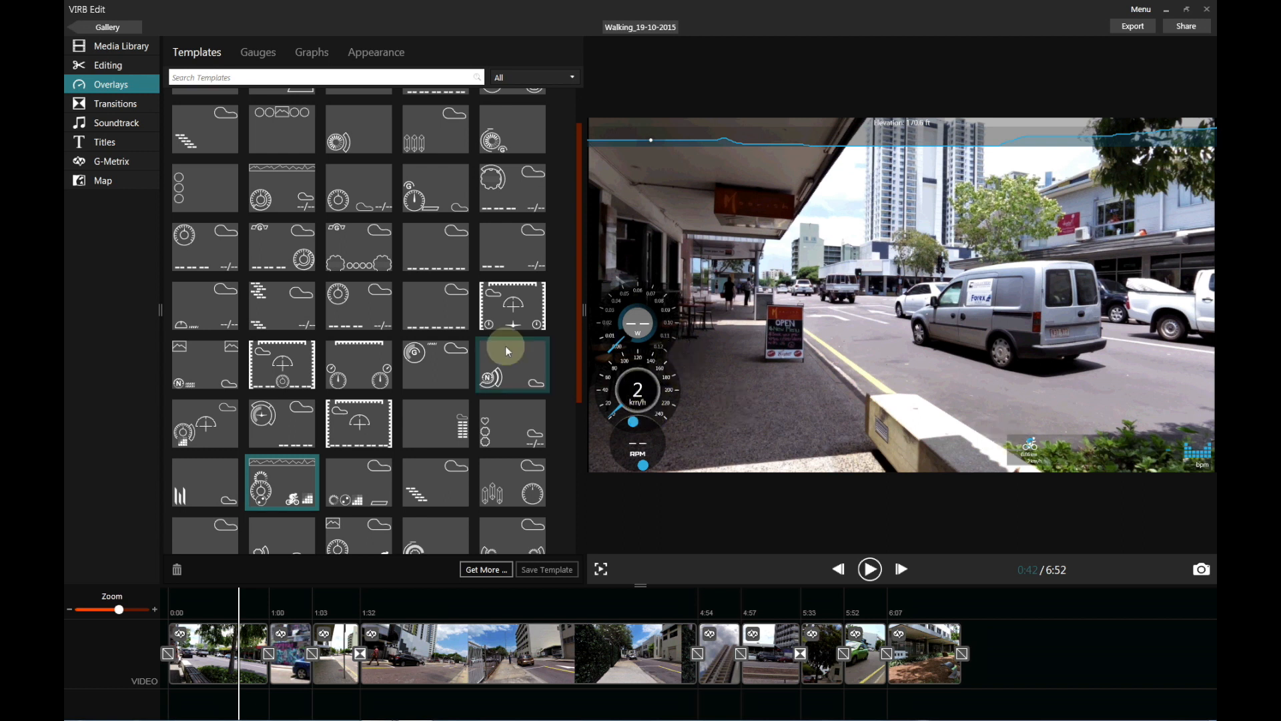
scroll(248, 253, up, 1)
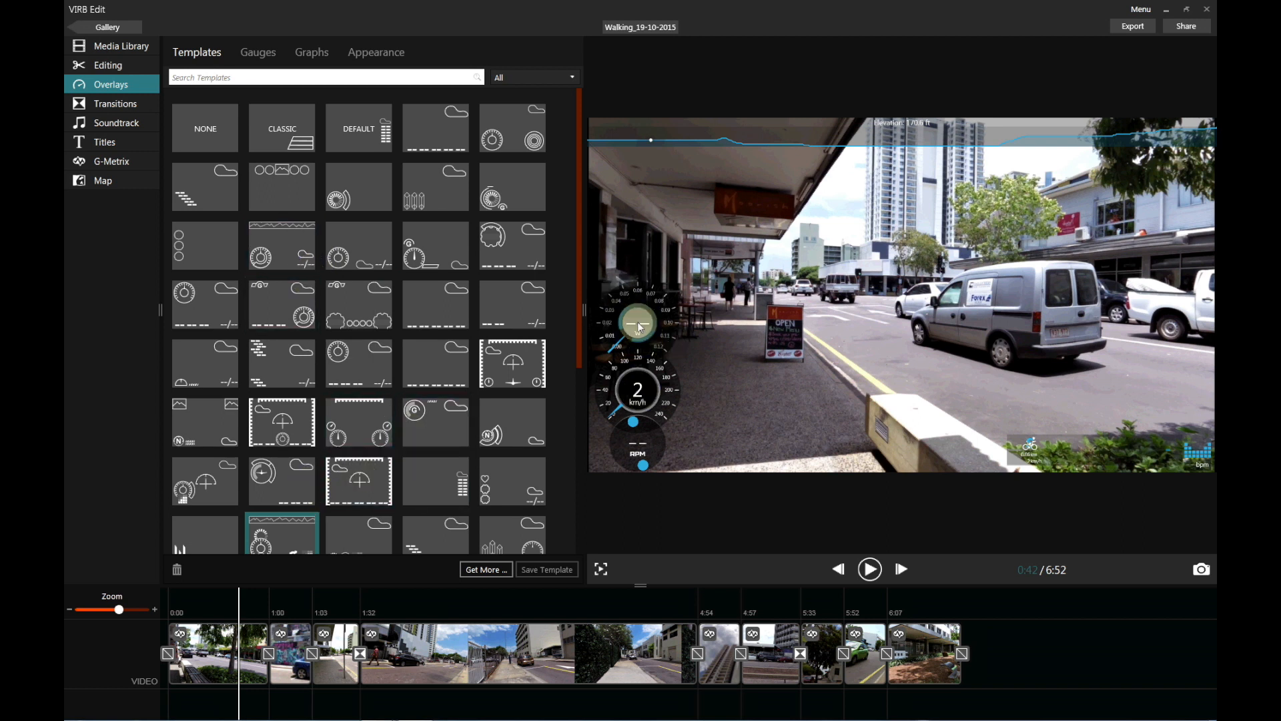
Rearrange the template's small, speed, RPM and distance gauges on the video.
drag(638, 326, 828, 340)
drag(670, 381, 943, 413)
drag(824, 325, 750, 427)
drag(637, 442, 647, 379)
drag(1173, 439, 1030, 366)
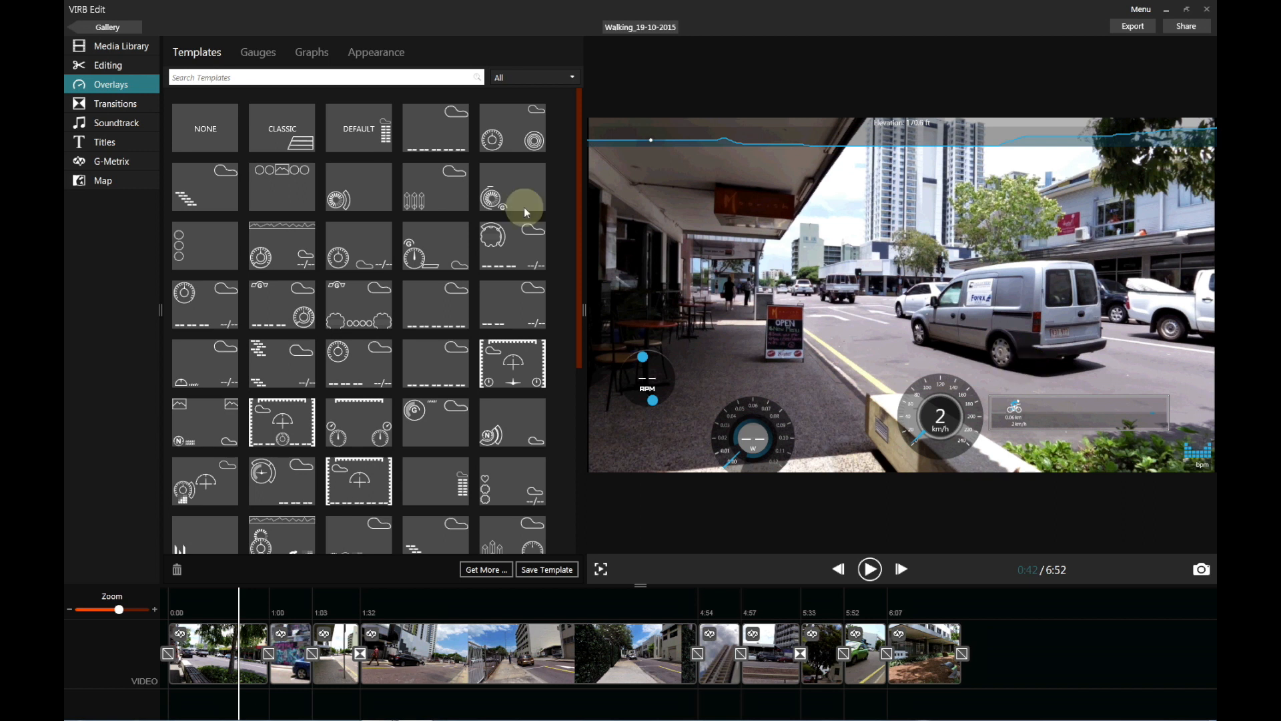
Clear the overlay template to NONE and add an Altitude gauge at the lower right.
click(203, 139)
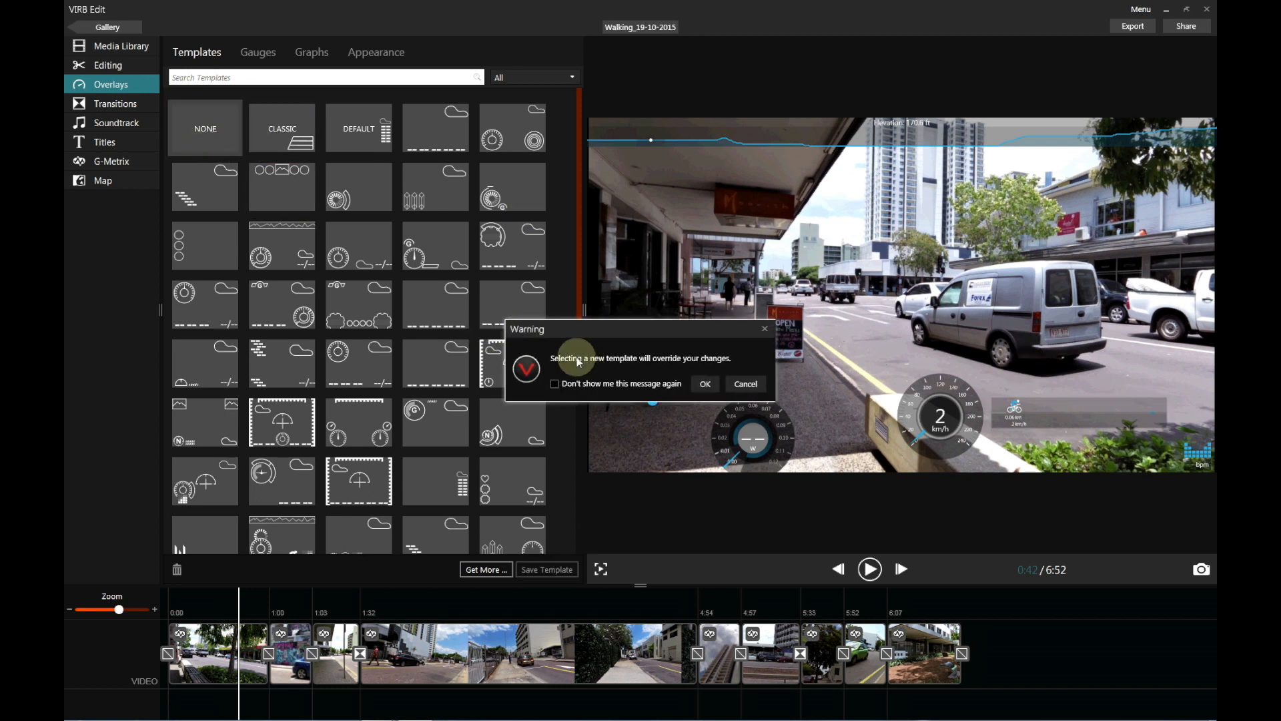
click(742, 385)
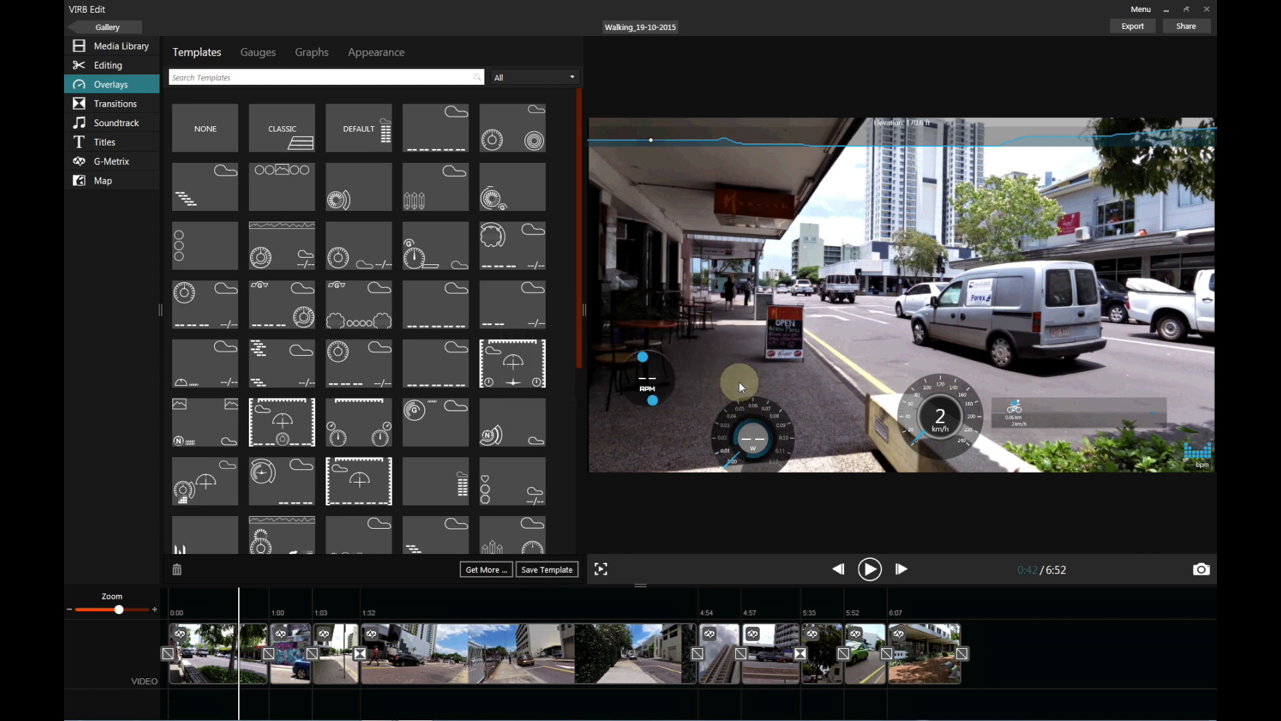
click(215, 125)
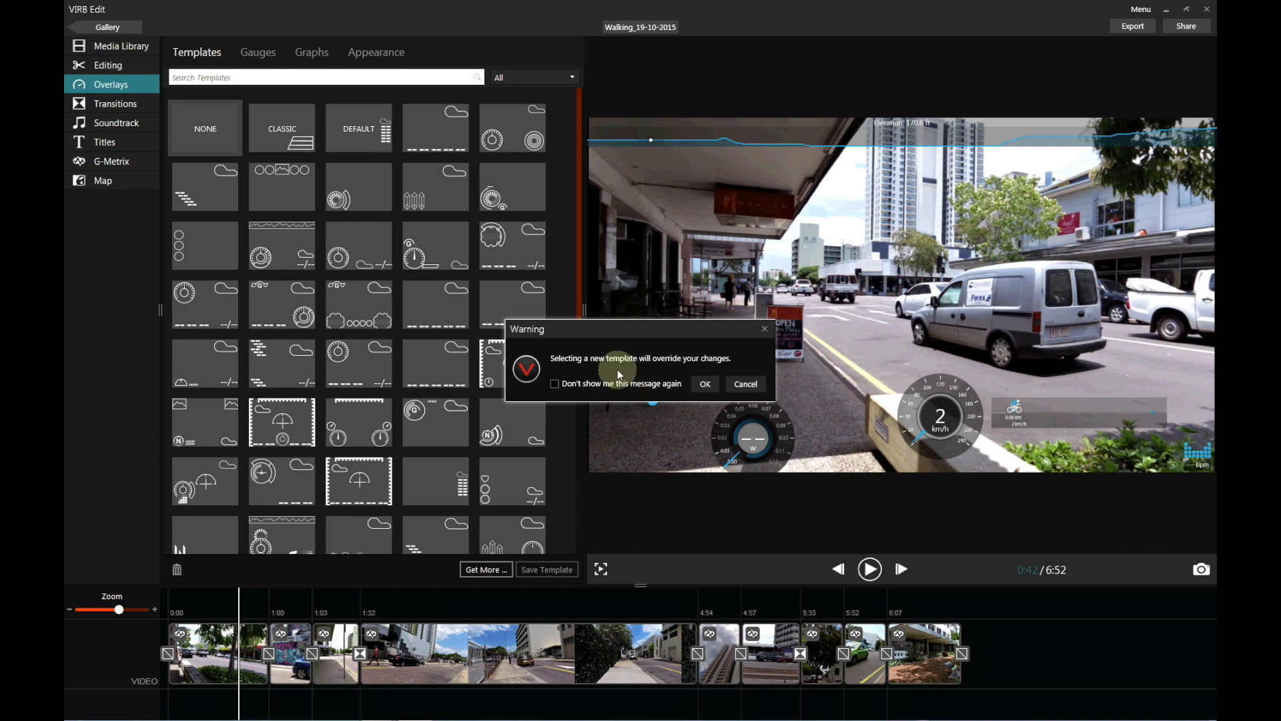
click(702, 390)
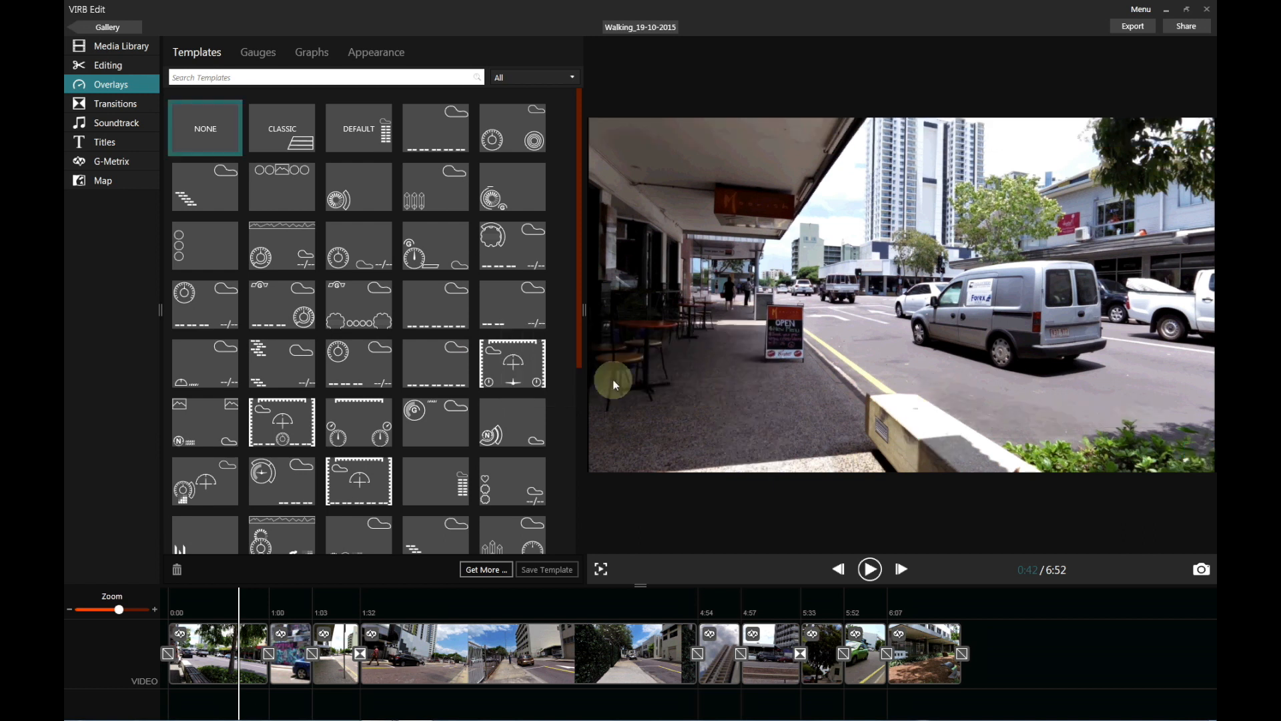
click(254, 52)
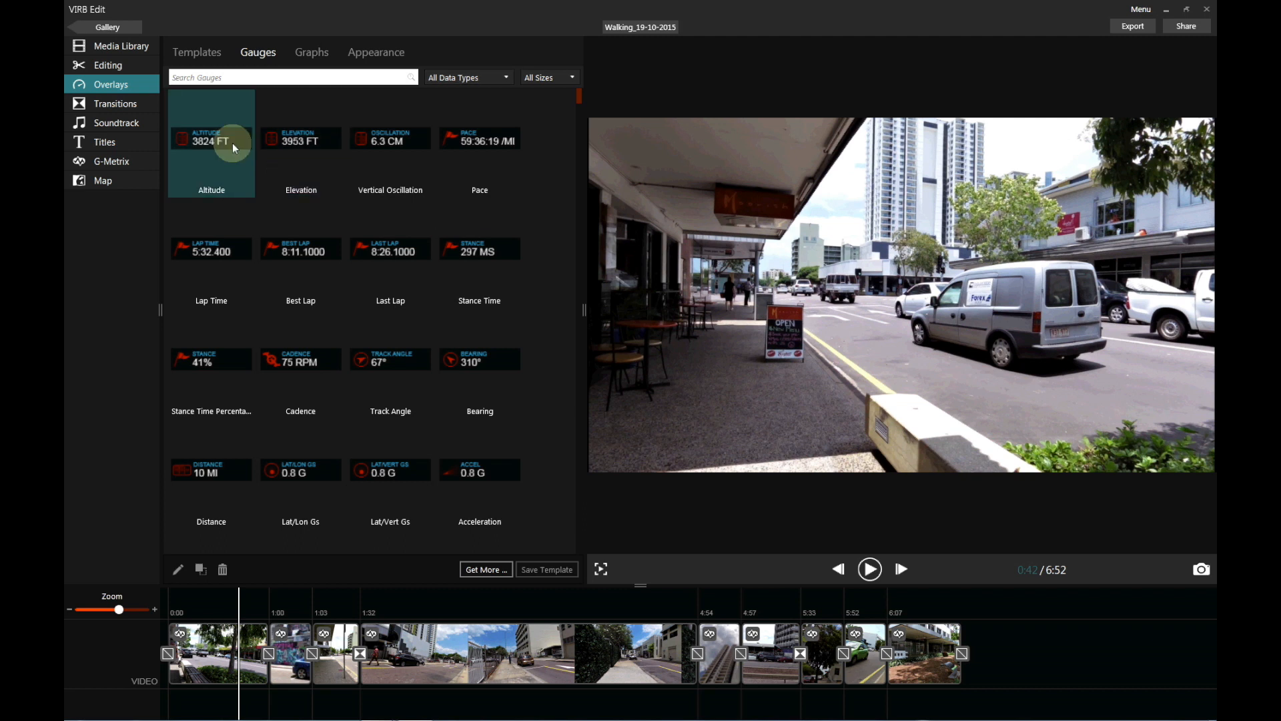
drag(206, 135, 1187, 449)
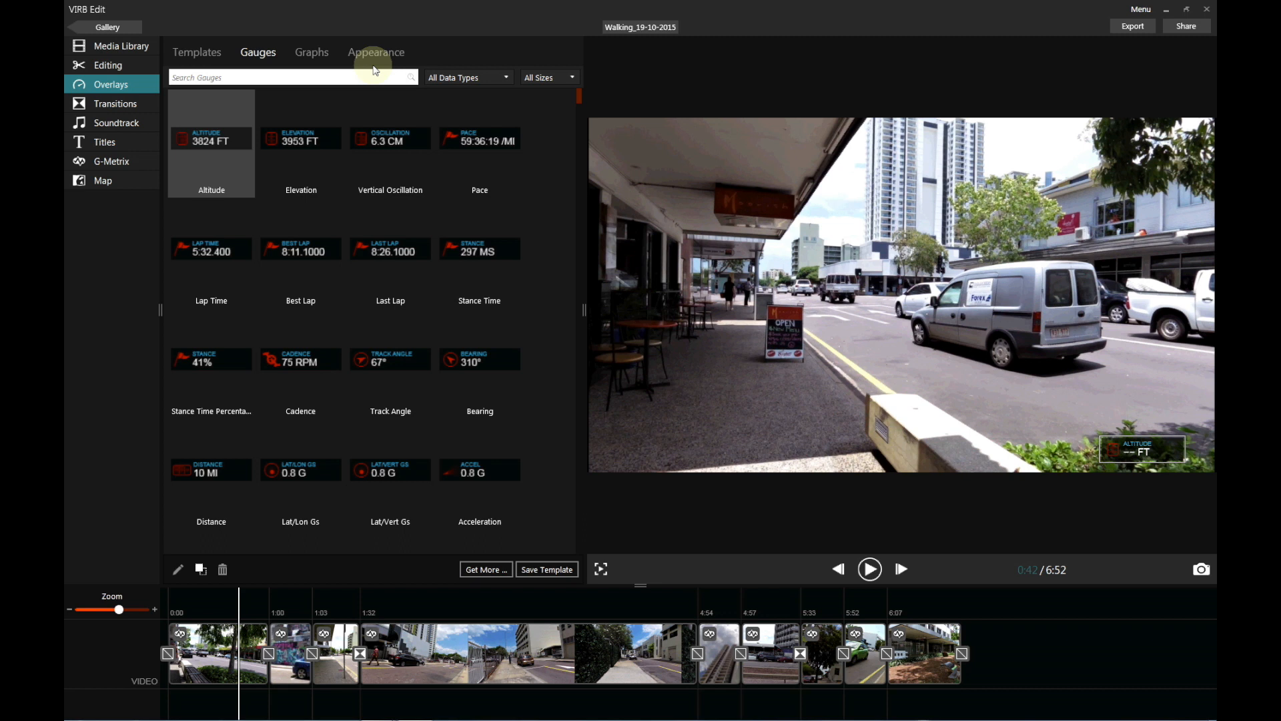
Filter gauges to Coordinates and add the Lat/Lon gauge at the video's lower left.
click(504, 77)
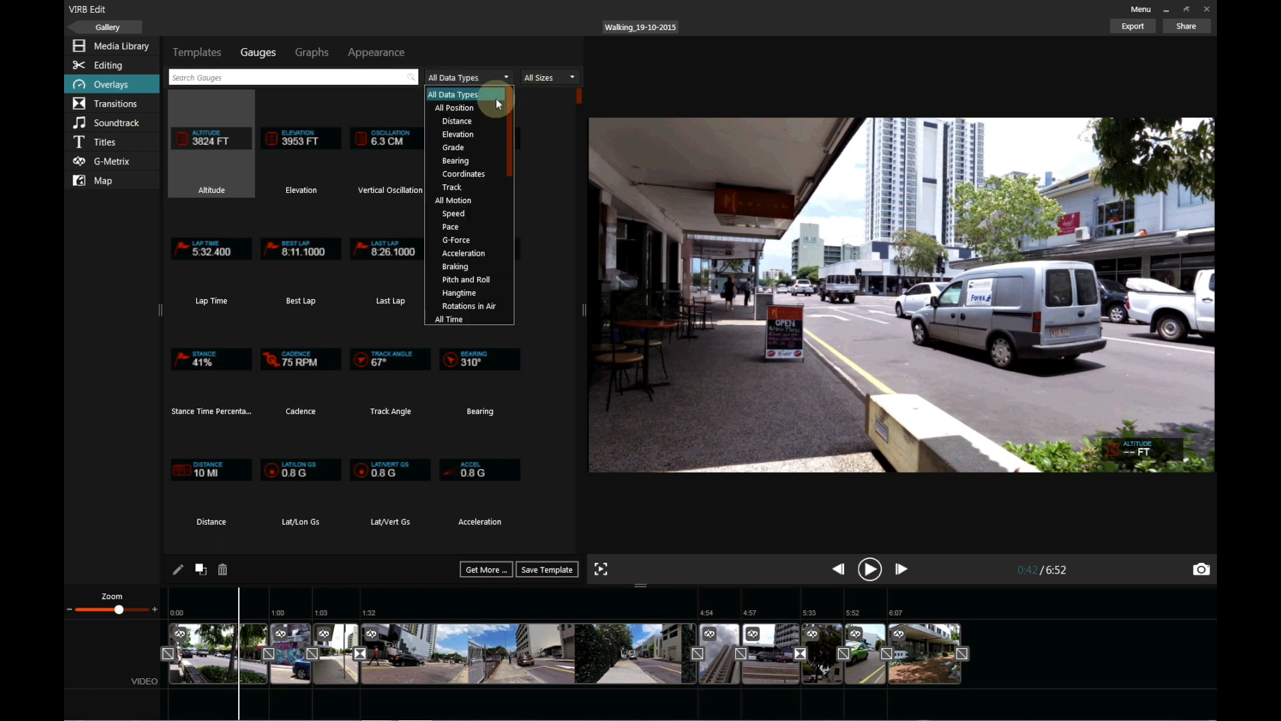
click(466, 174)
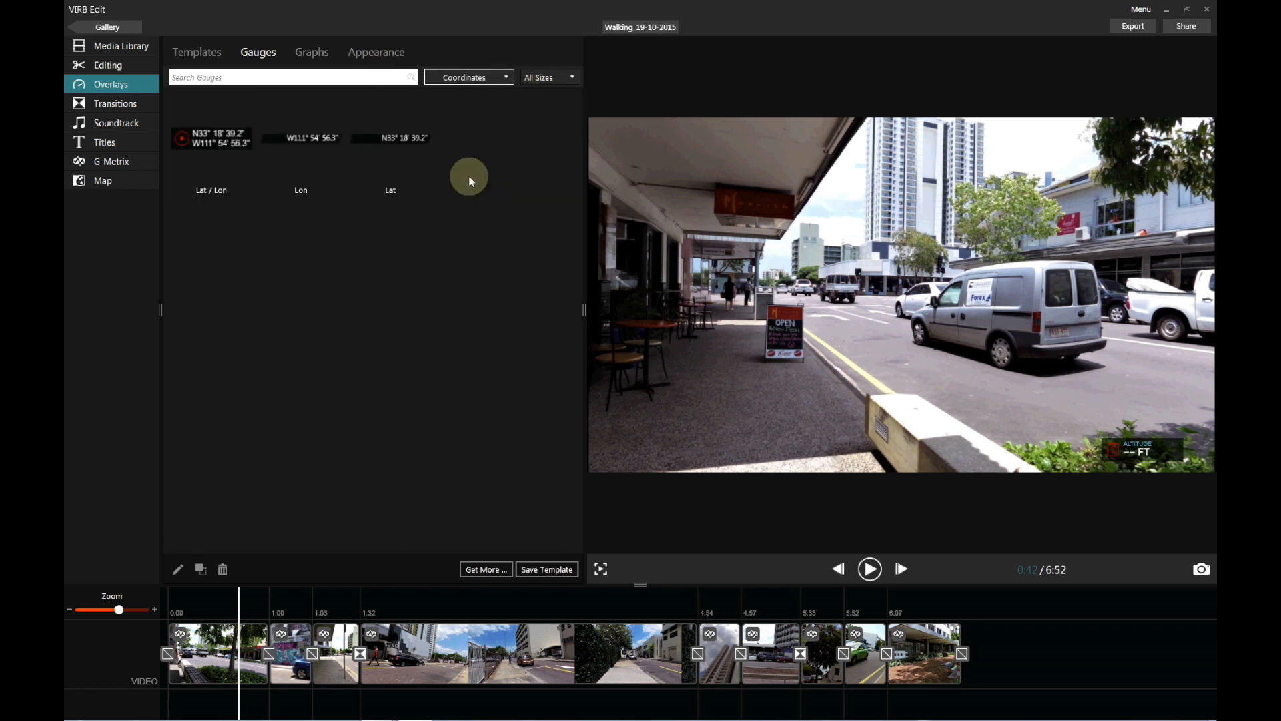
drag(238, 147, 673, 451)
Delete the Altitude gauge from the video and move the playhead to about 2:26.
drag(1128, 447, 751, 452)
click(678, 444)
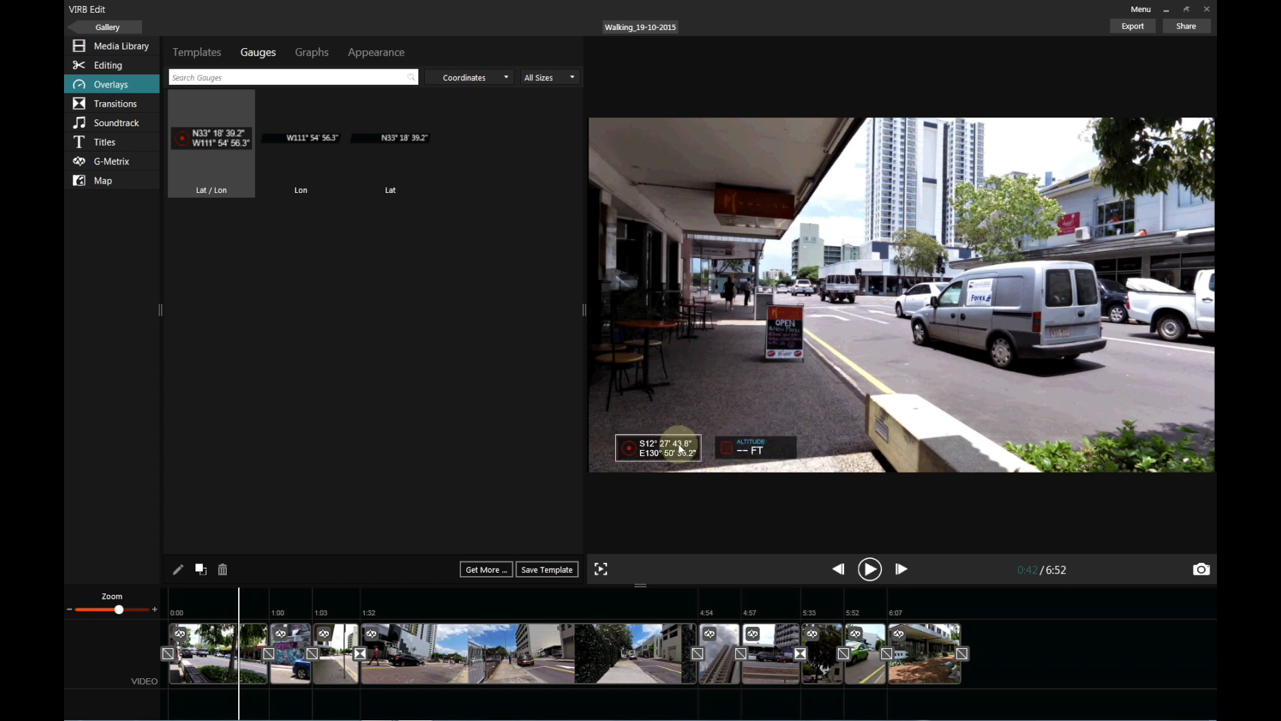
click(765, 444)
key(Delete)
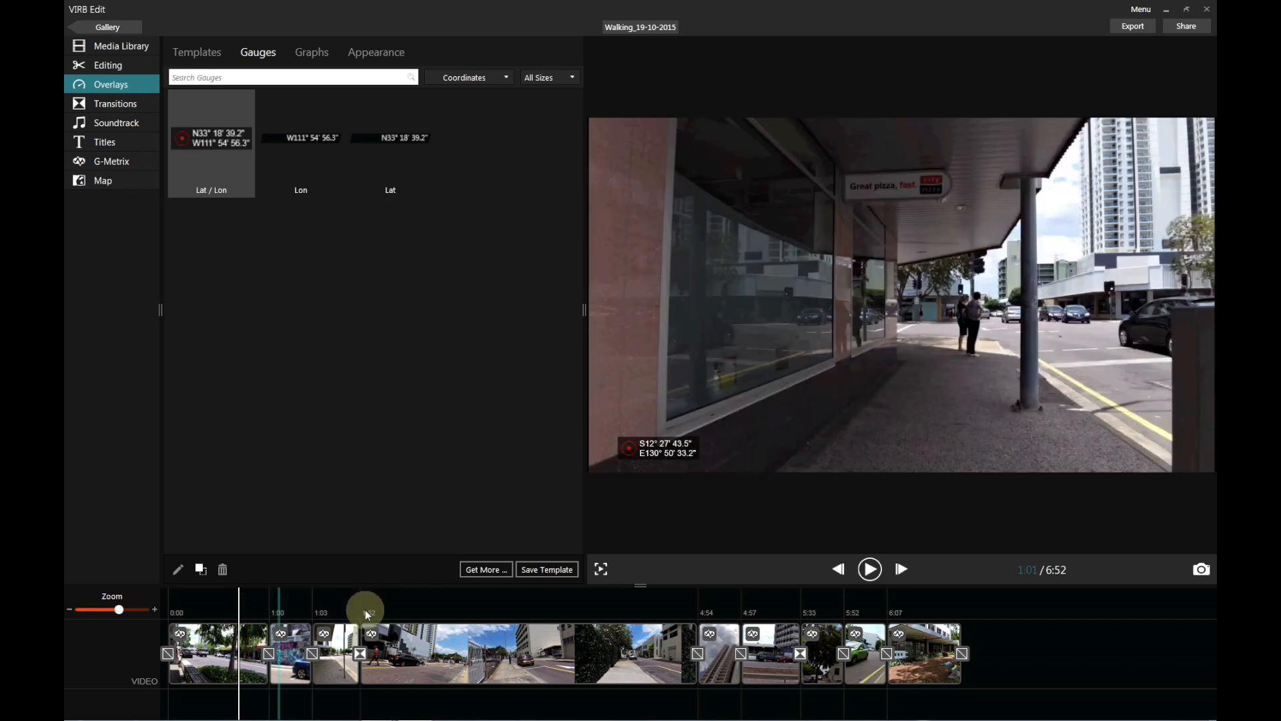
click(451, 613)
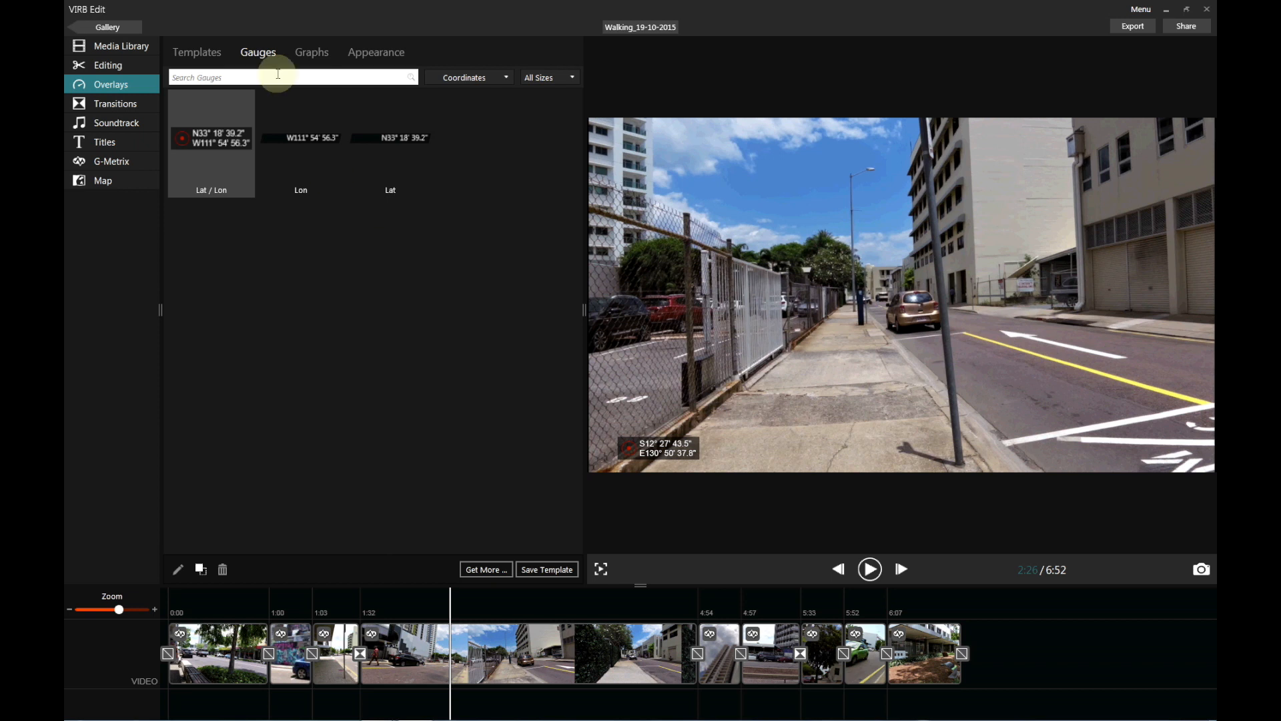
Filter the gauges to Date and Time and add the Date and Time gauge to the video.
click(204, 53)
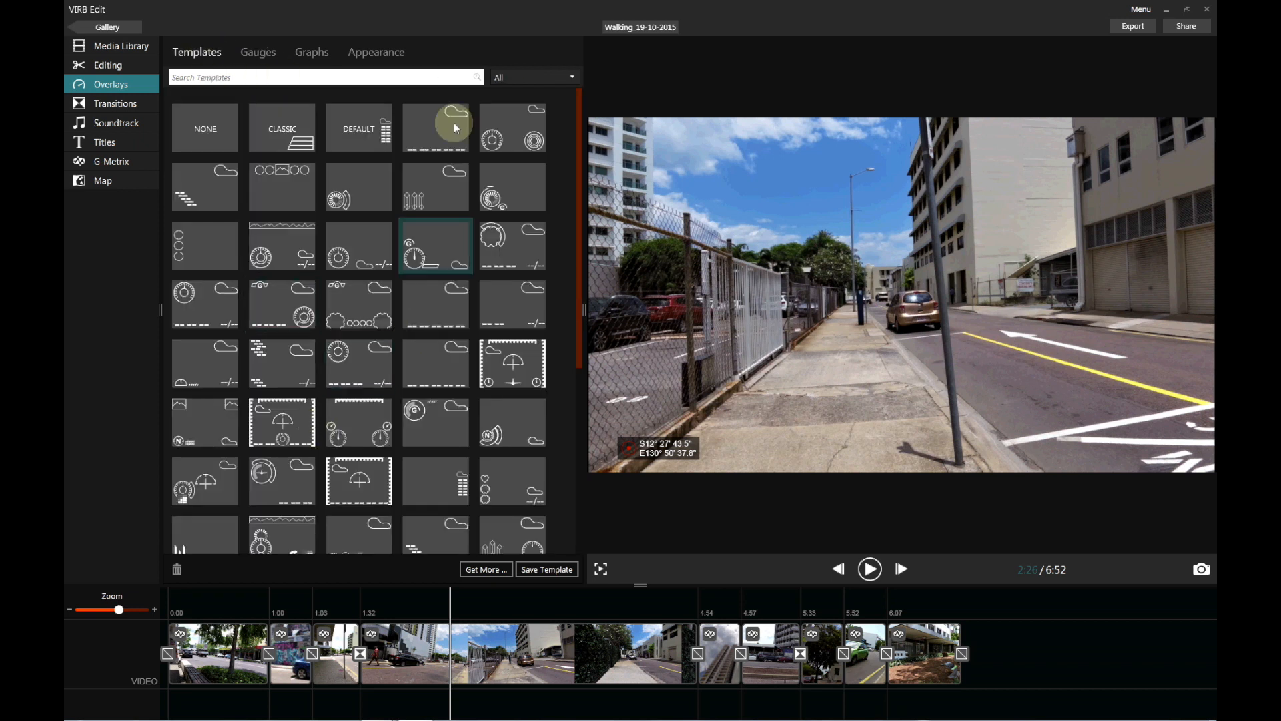
click(302, 377)
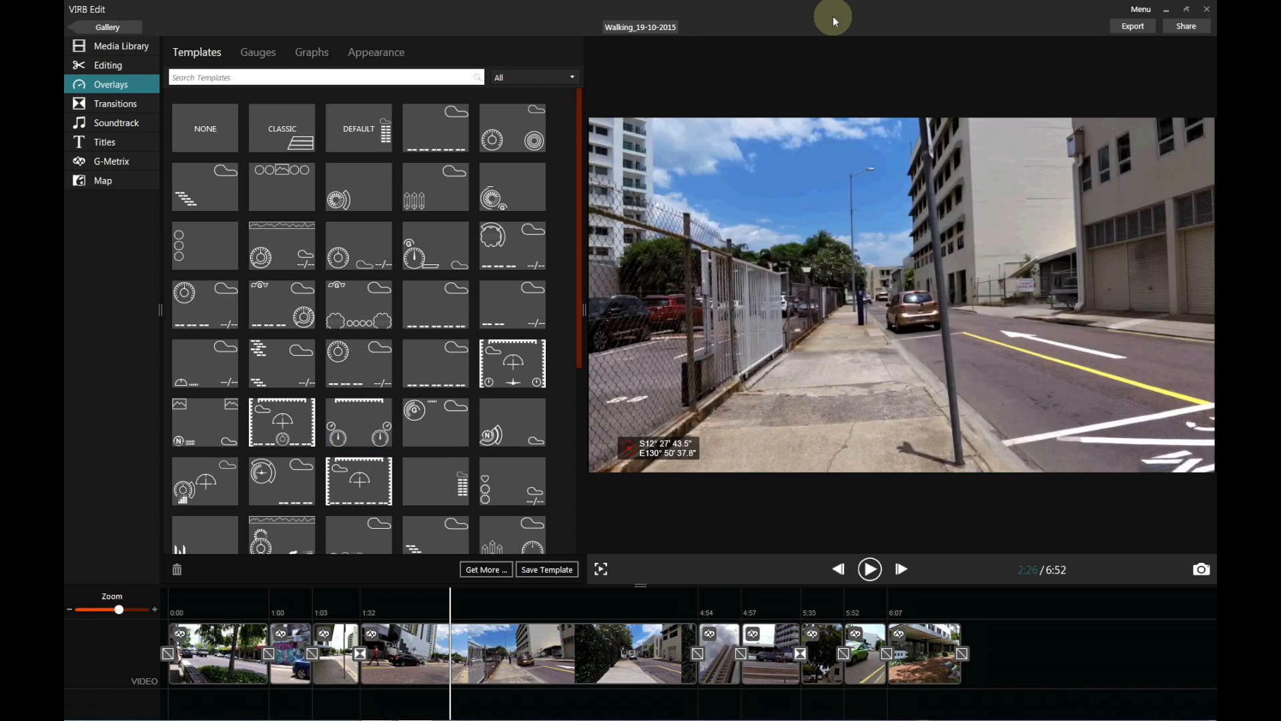
click(249, 55)
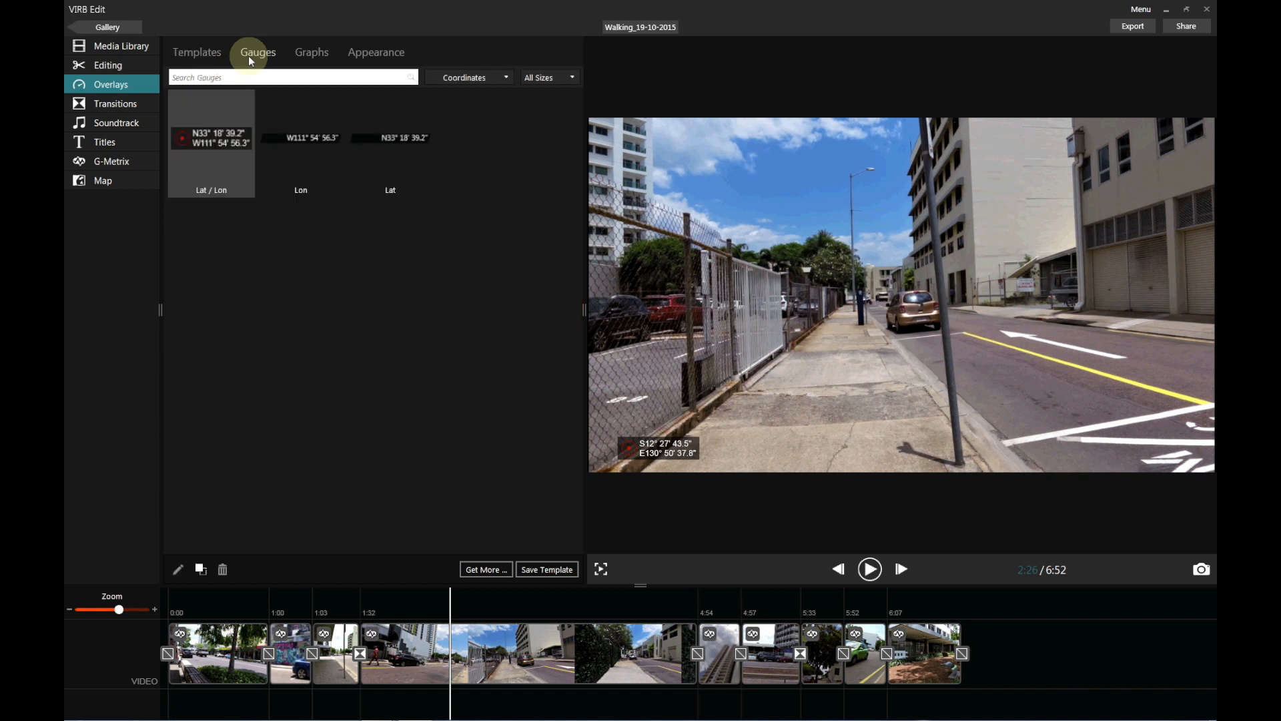
click(470, 76)
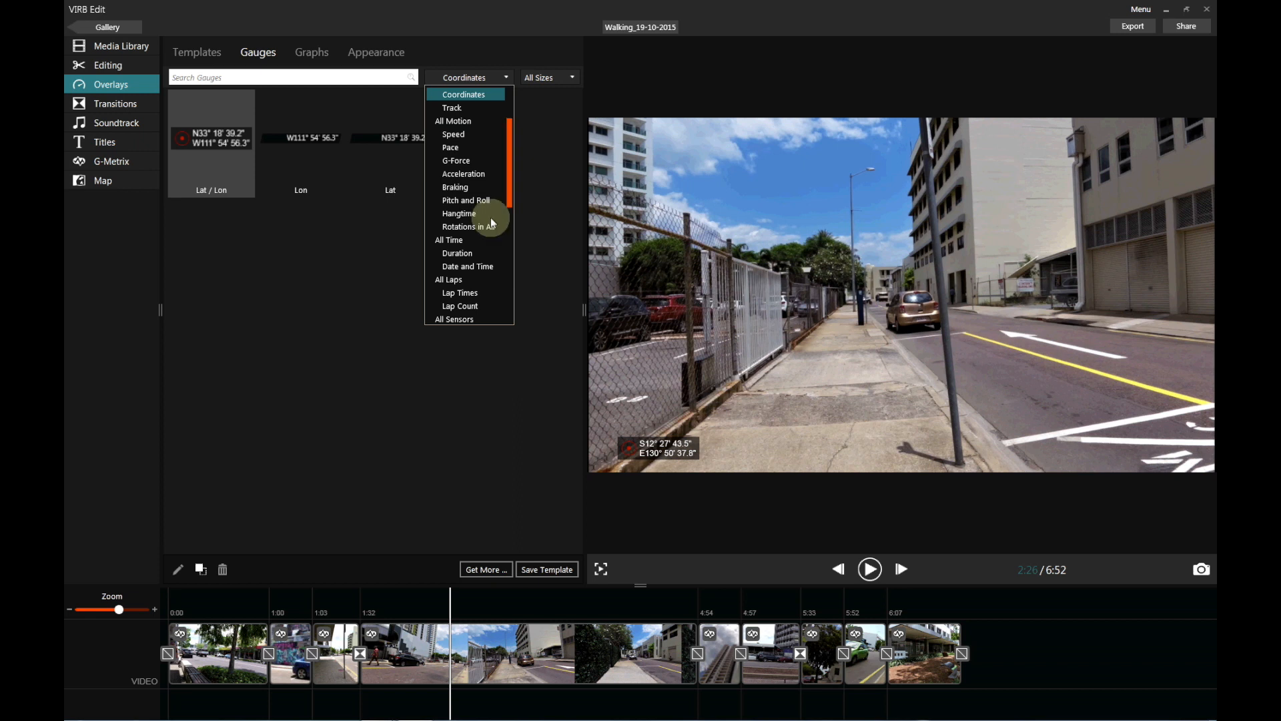
click(472, 267)
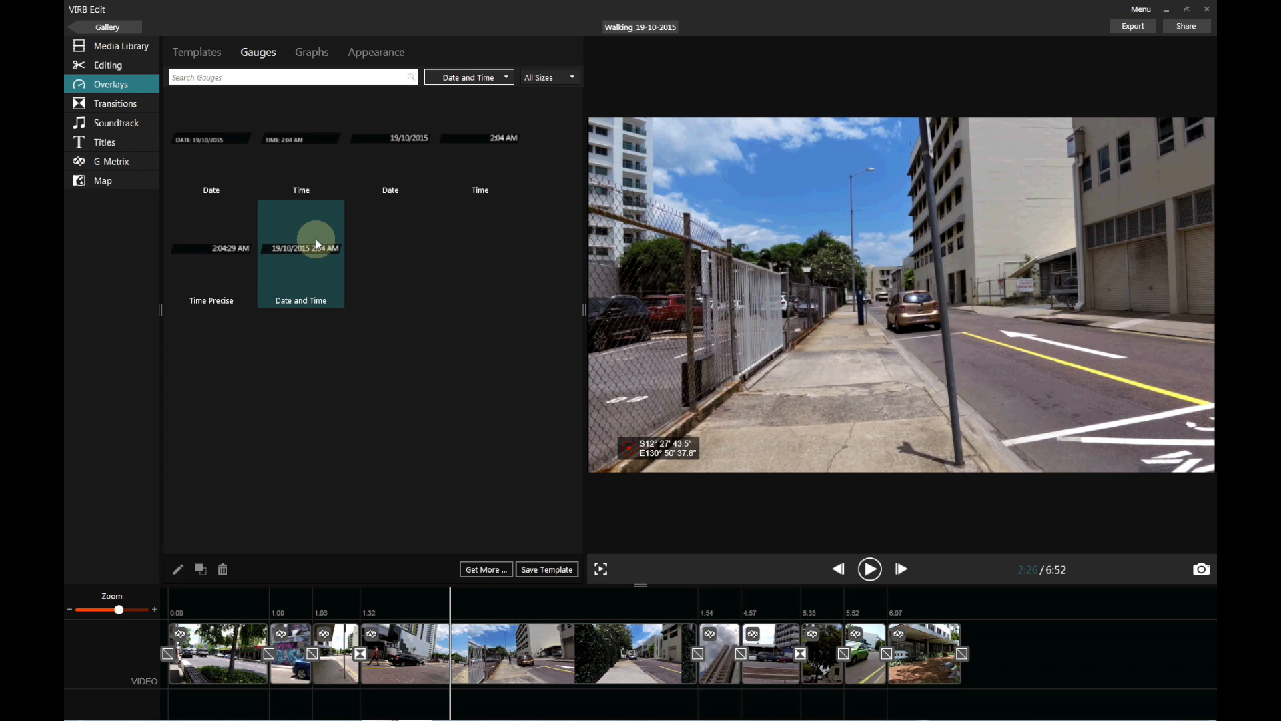
drag(298, 250, 804, 453)
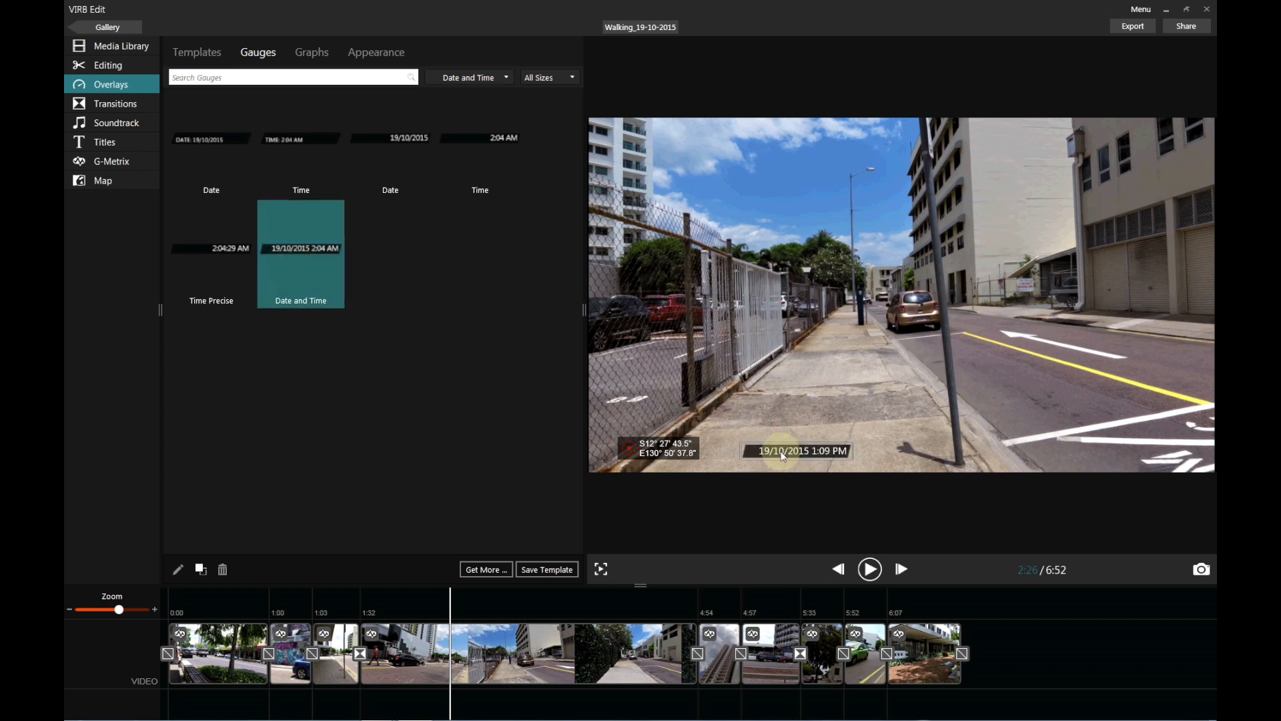
Place the date gauge at lower right with the coordinates gauge beside it, then preview playback.
drag(990, 470, 1139, 460)
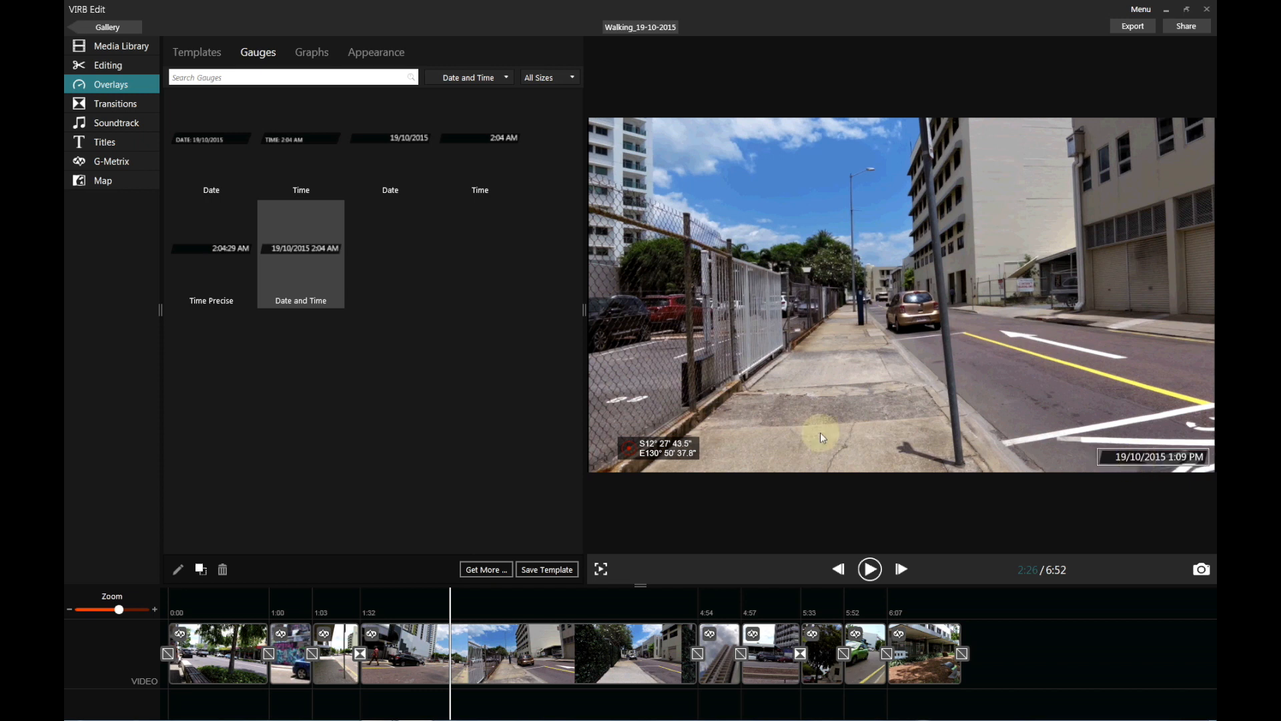
drag(687, 446, 1090, 456)
click(476, 210)
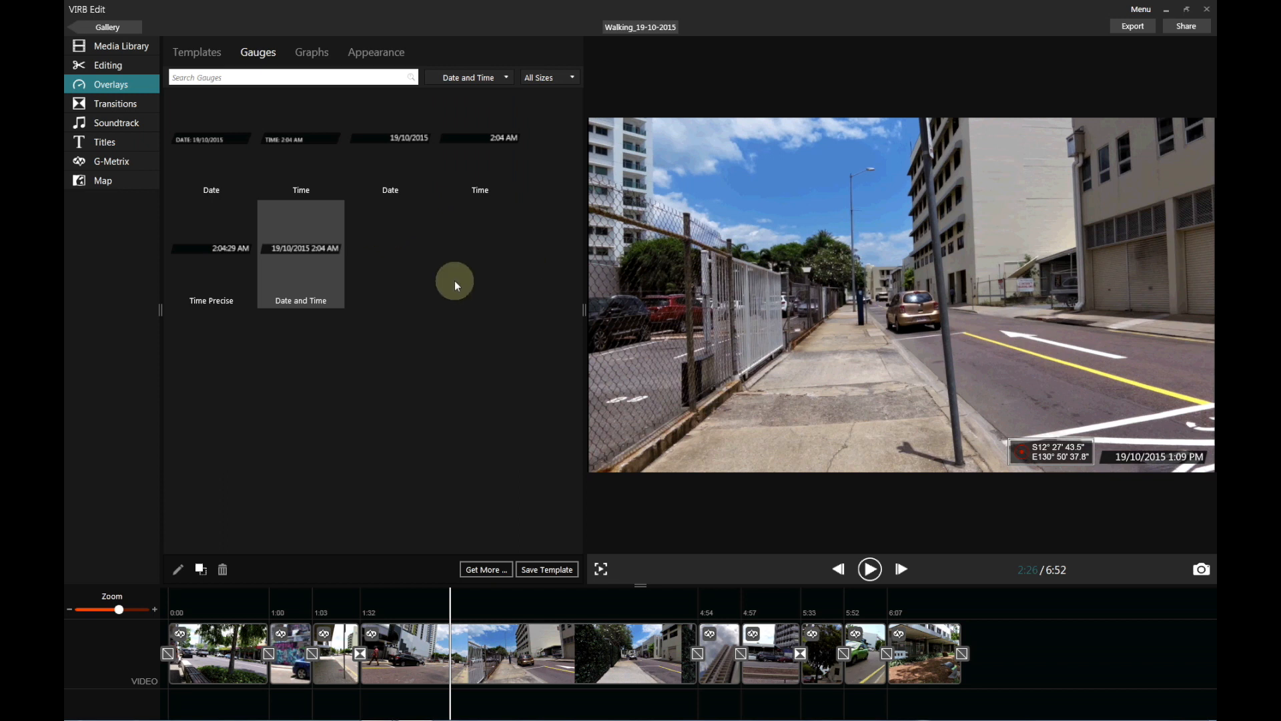
click(625, 605)
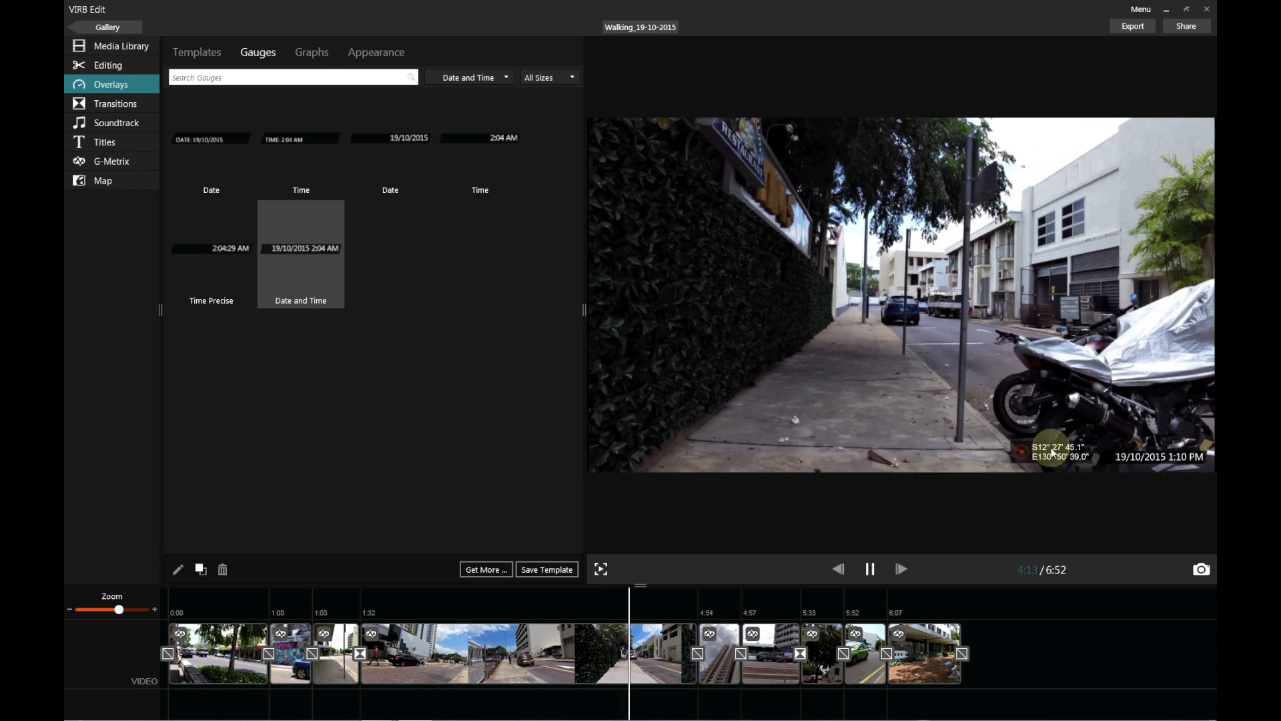
key(space)
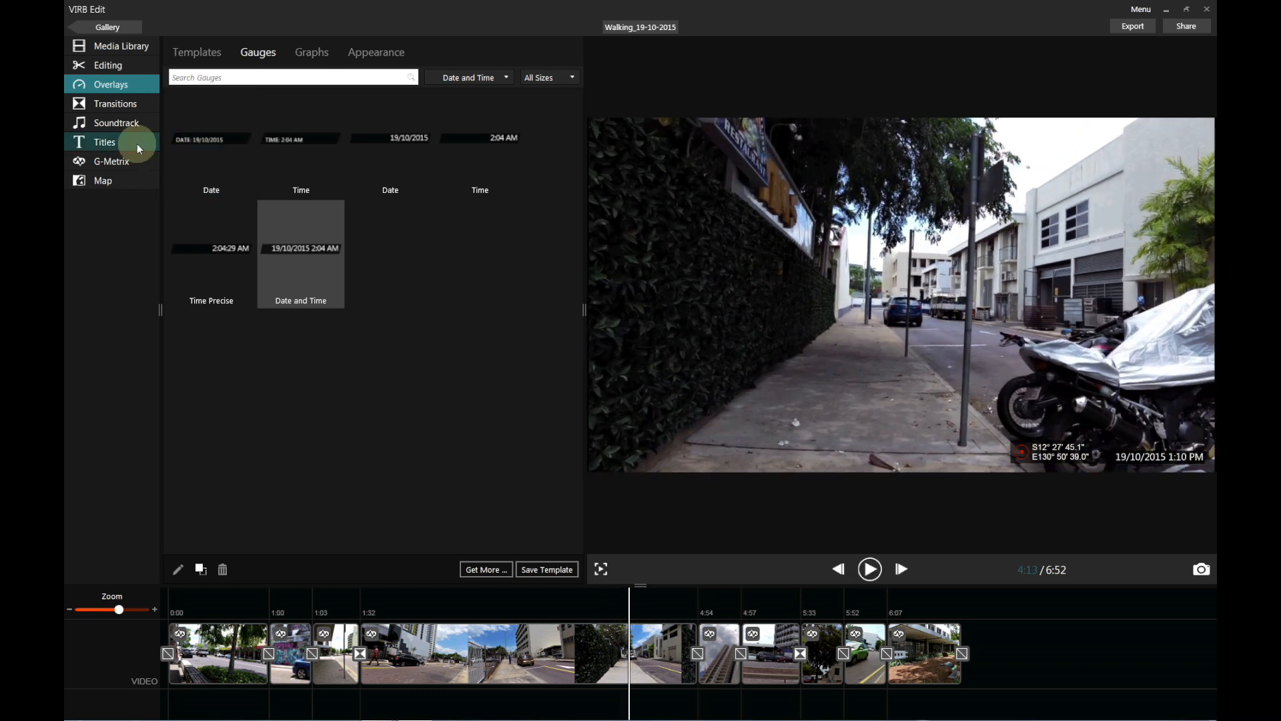
Browse the Soundtrack and Titles options, then view the walk's GPS track on the Map.
click(122, 122)
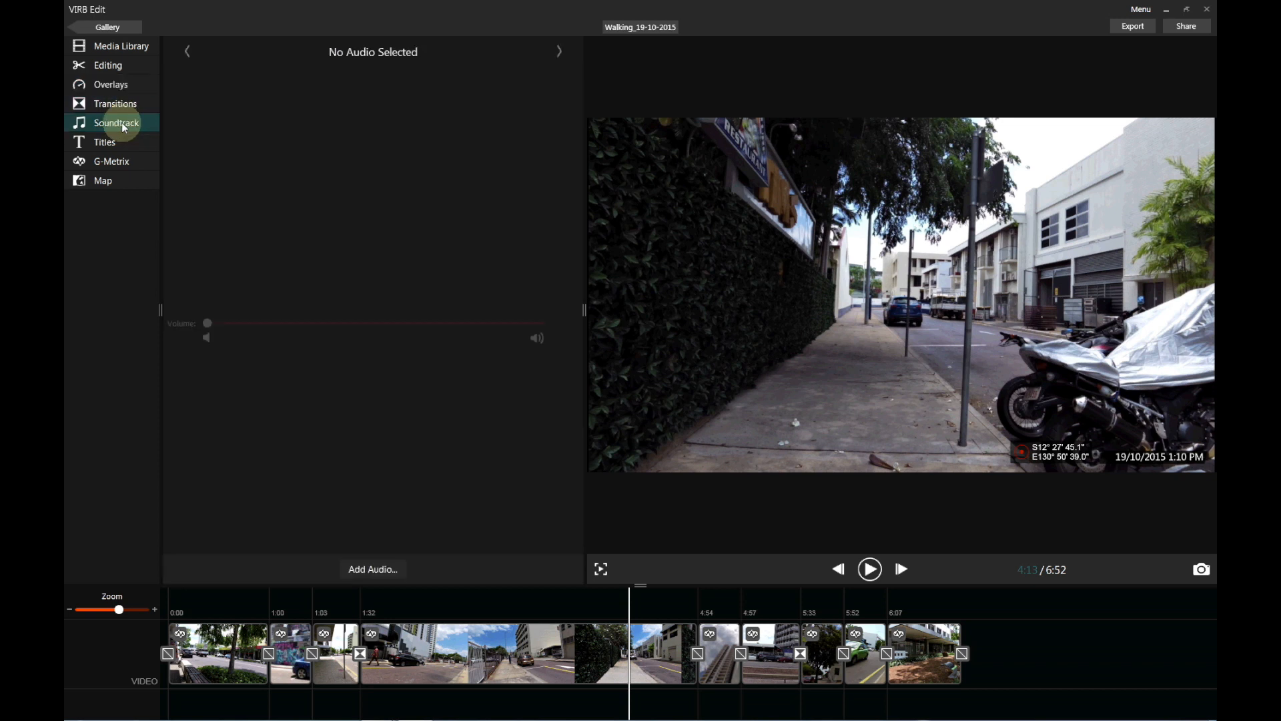
click(127, 146)
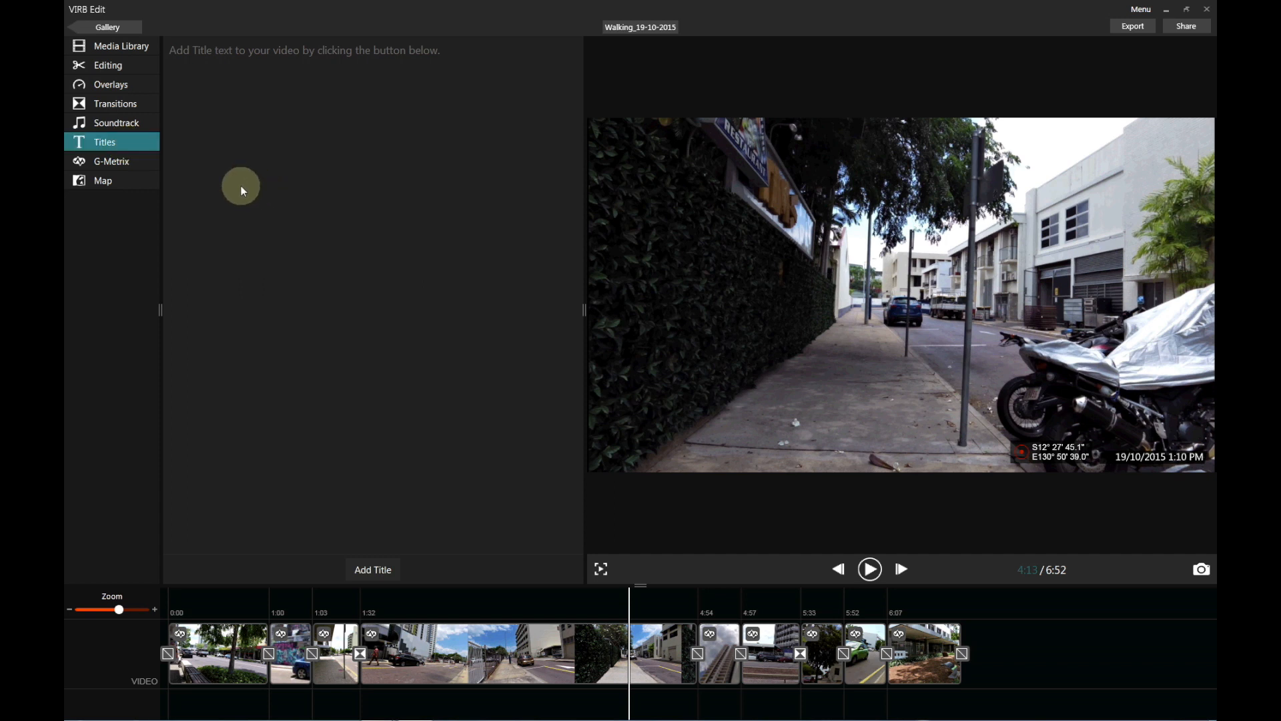
click(122, 181)
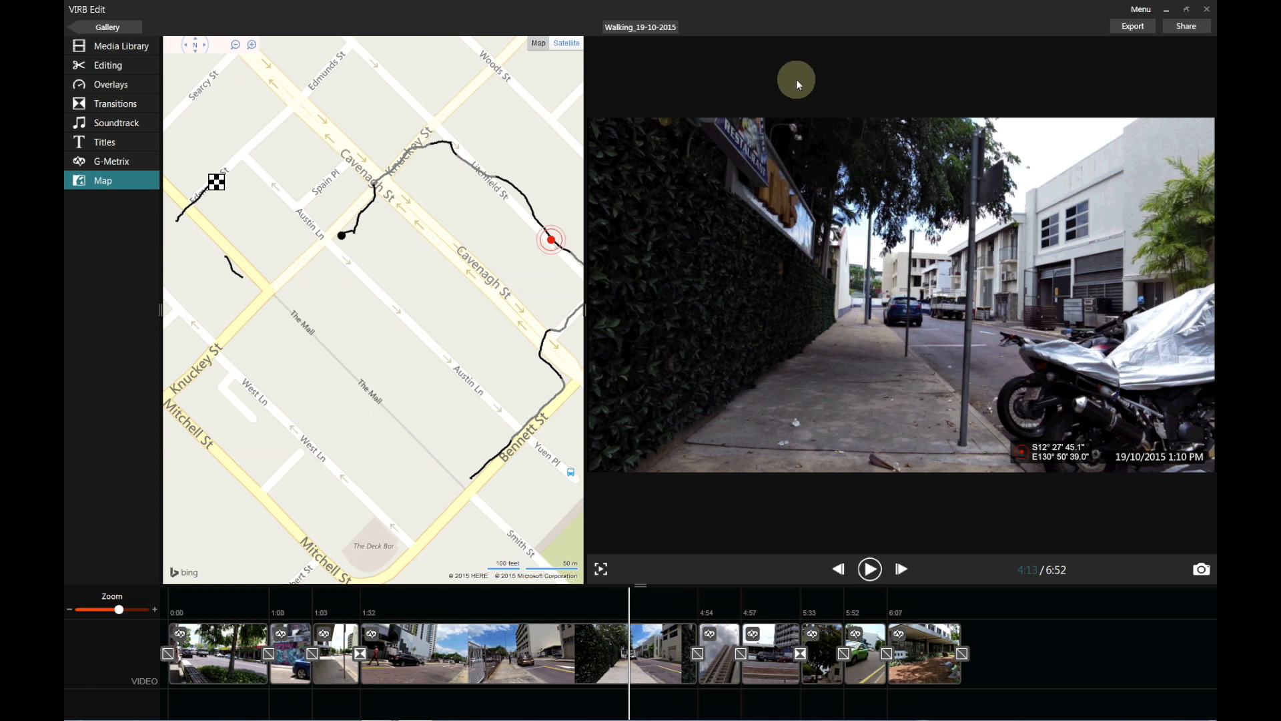
click(1138, 27)
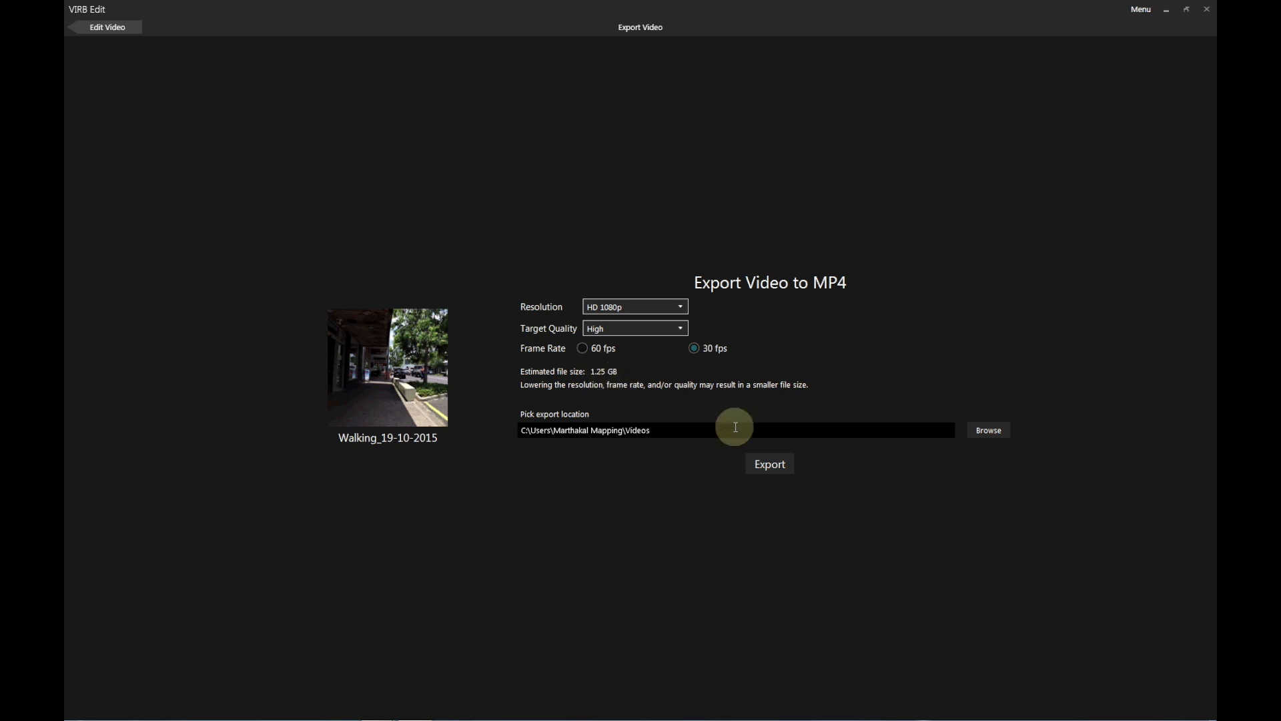
Export the video to MP4 at HD 1080p, High quality, 30 fps and open its folder.
click(777, 470)
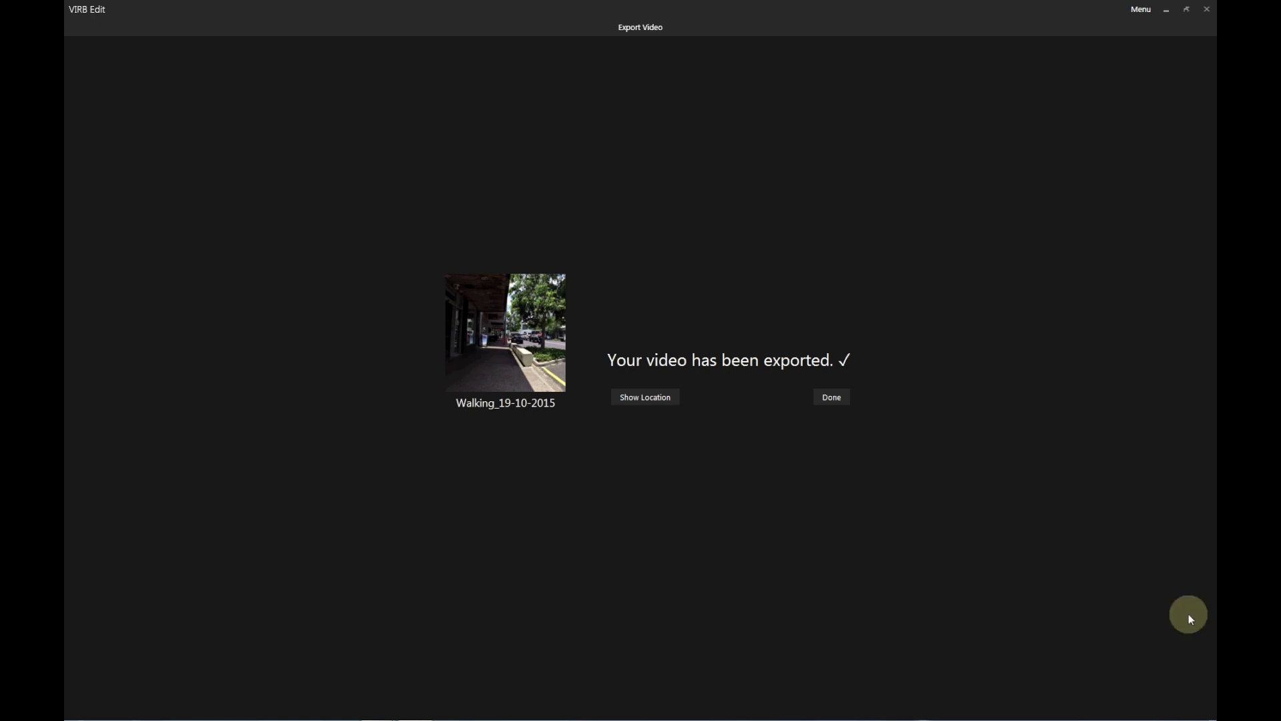
click(654, 398)
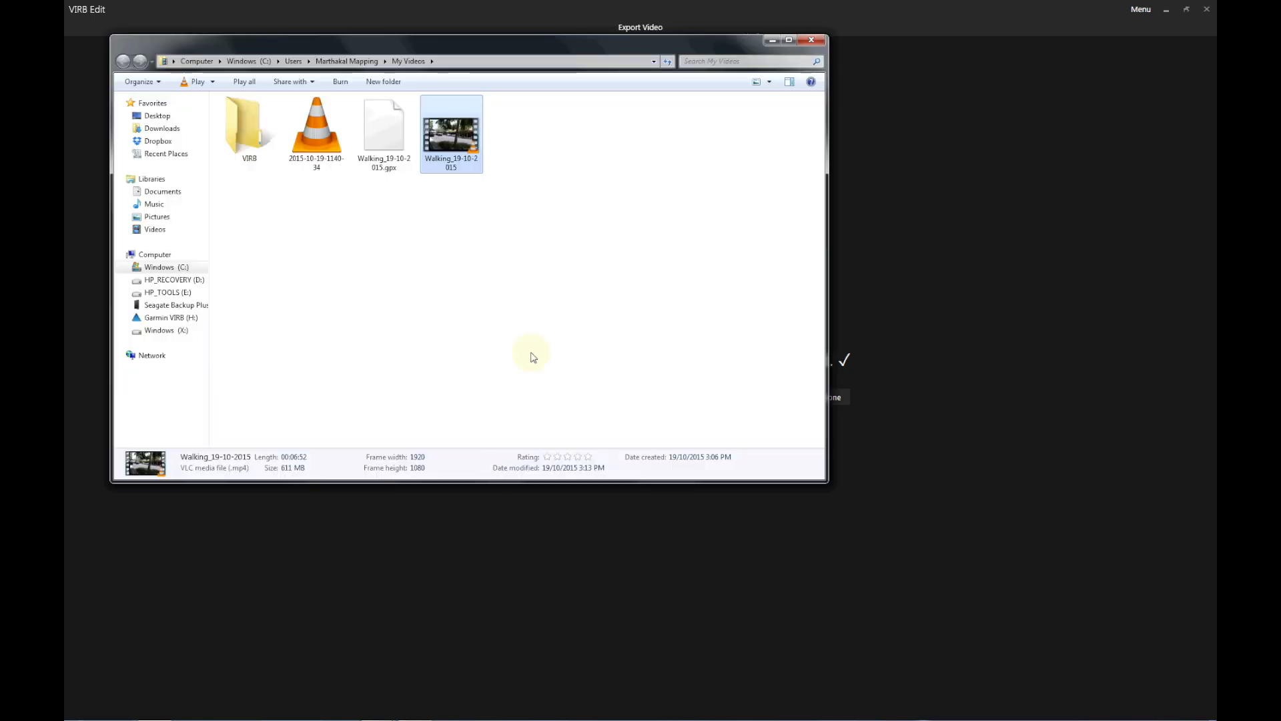
Play the exported Walking_19-10-2015 MP4 from My Videos in VLC.
double_click(453, 132)
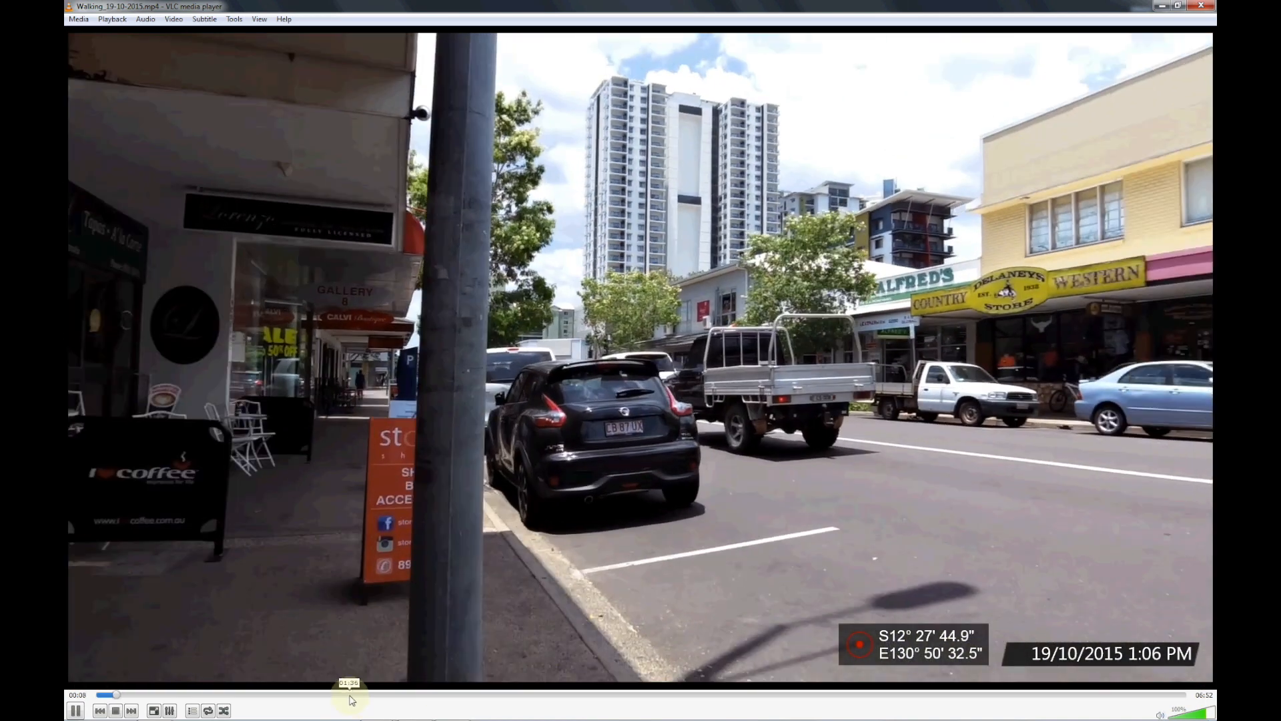
Sample the video around 1:36, 3:07 and 4:46–4:58 to check the overlays, then stop playback.
click(349, 694)
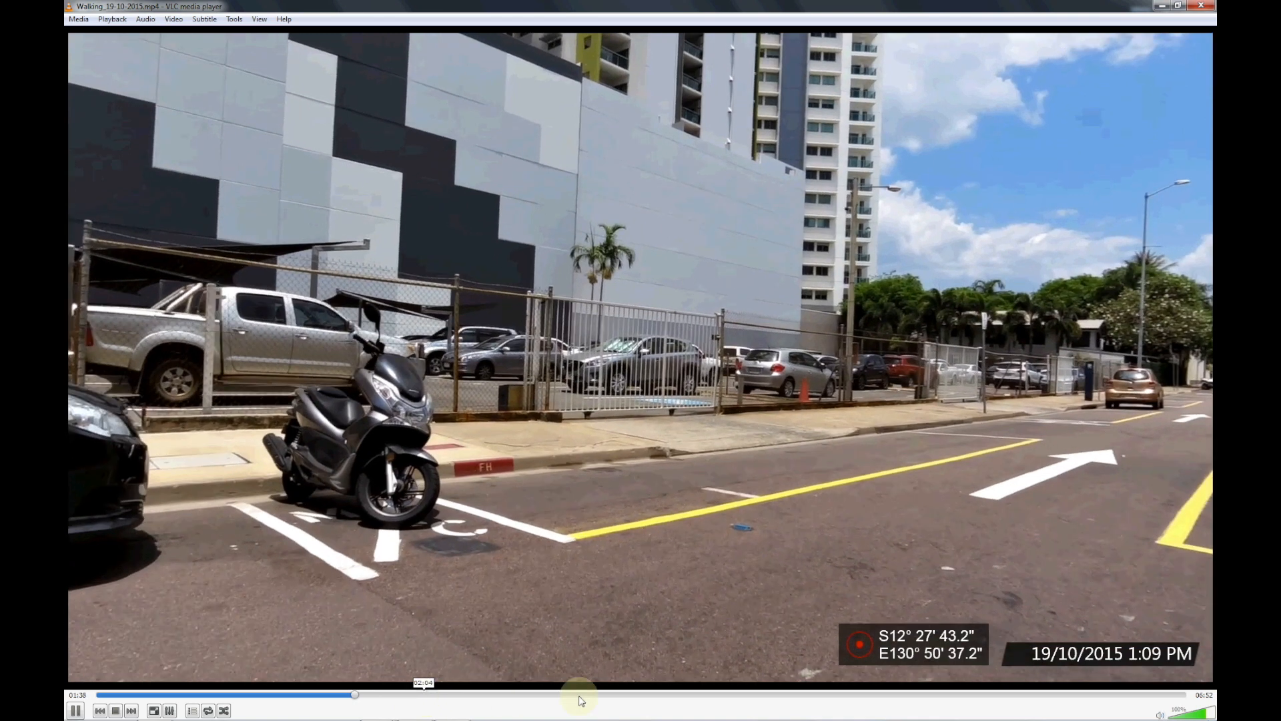
click(589, 695)
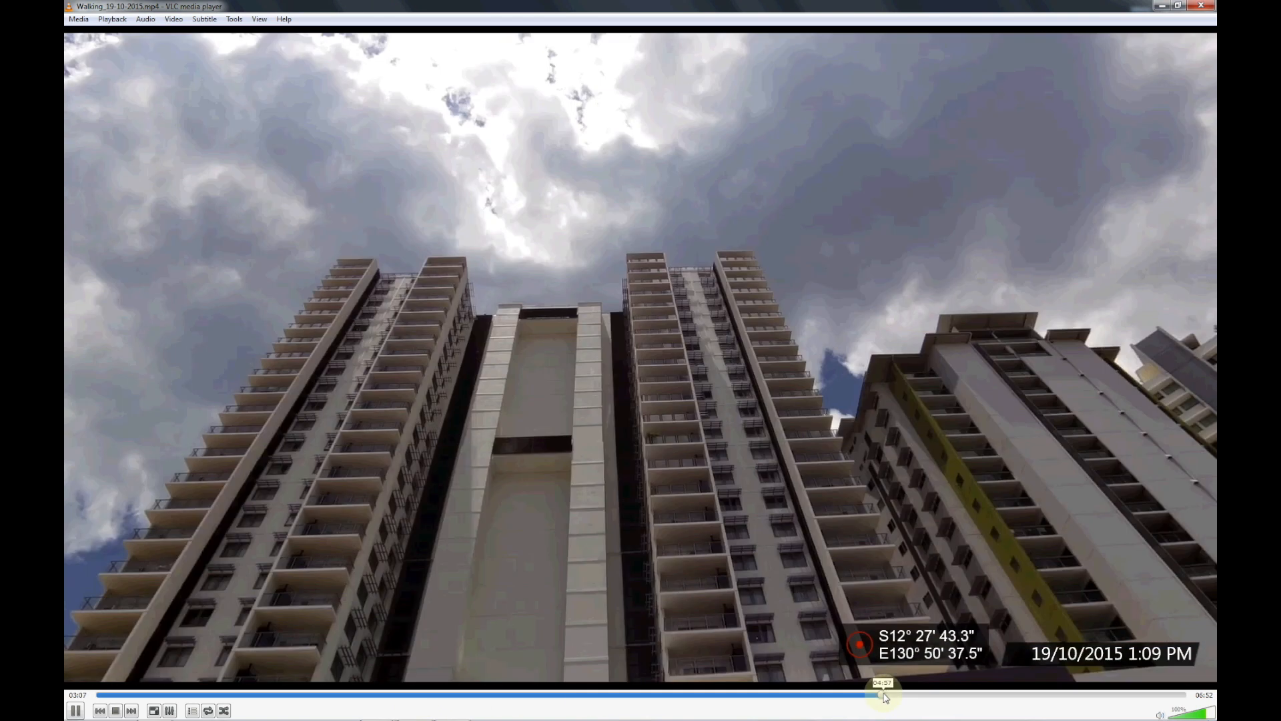
click(884, 695)
click(869, 695)
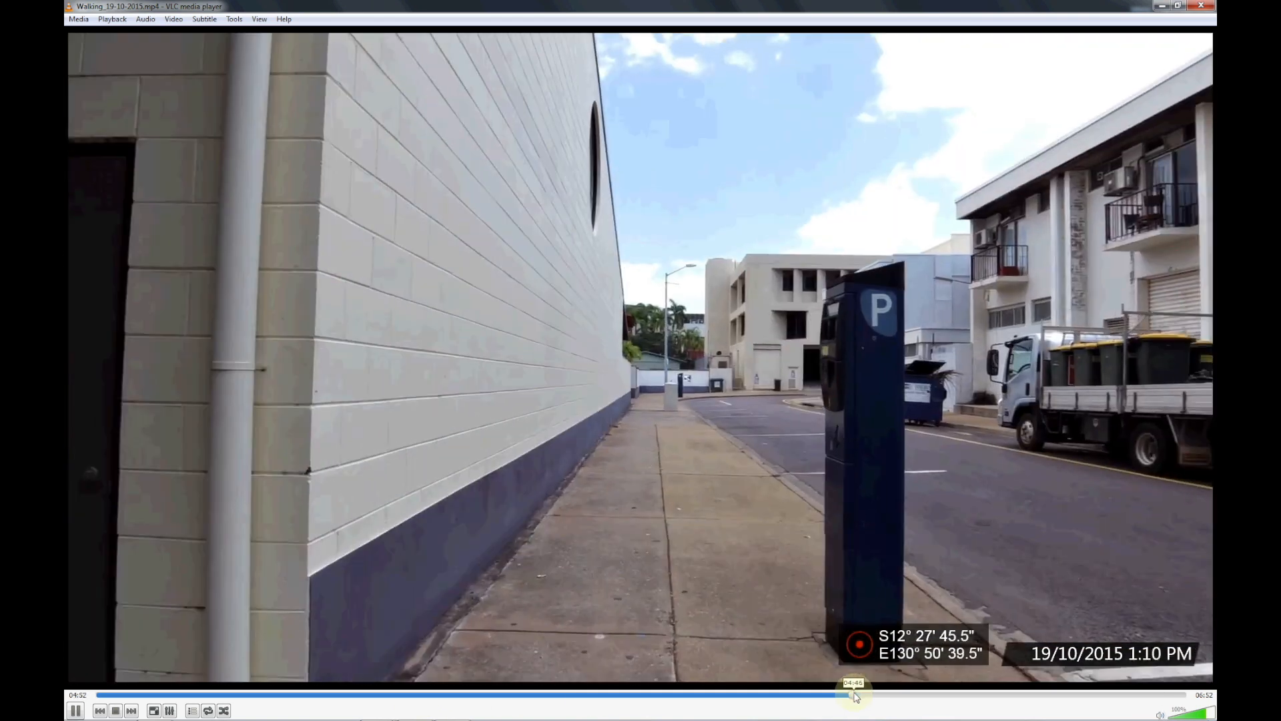
click(856, 695)
drag(879, 695, 884, 697)
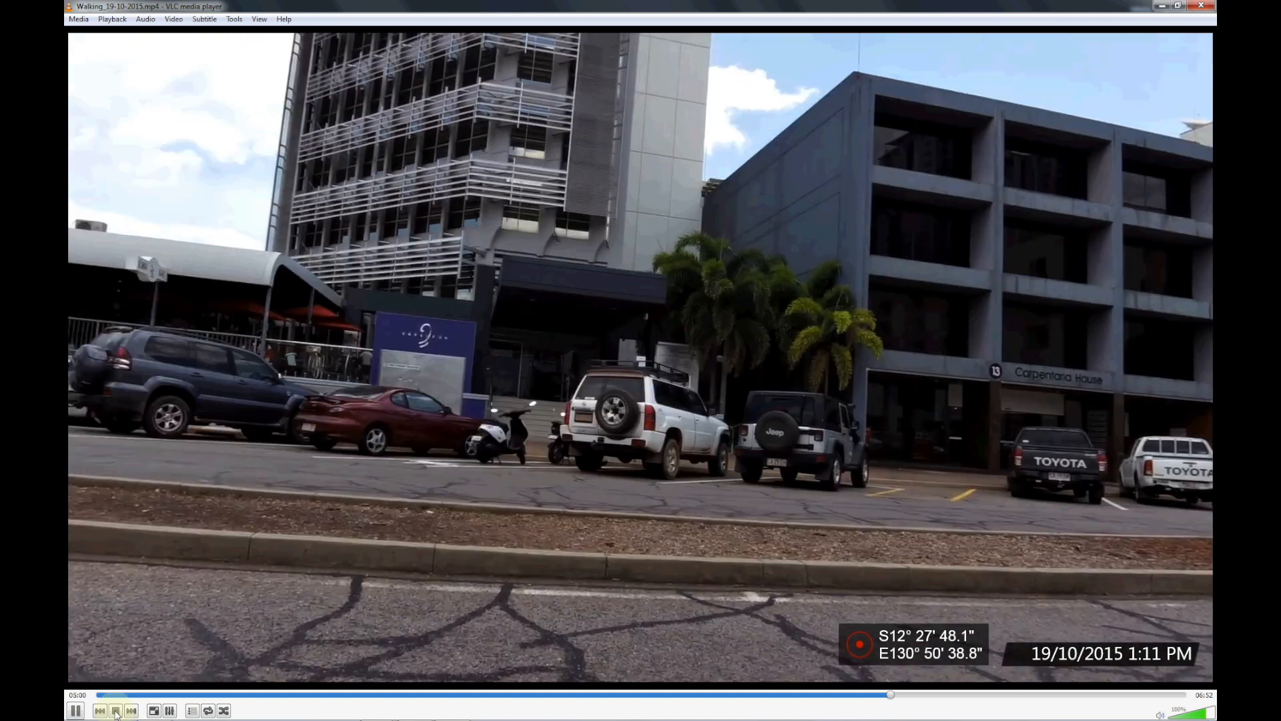
click(116, 711)
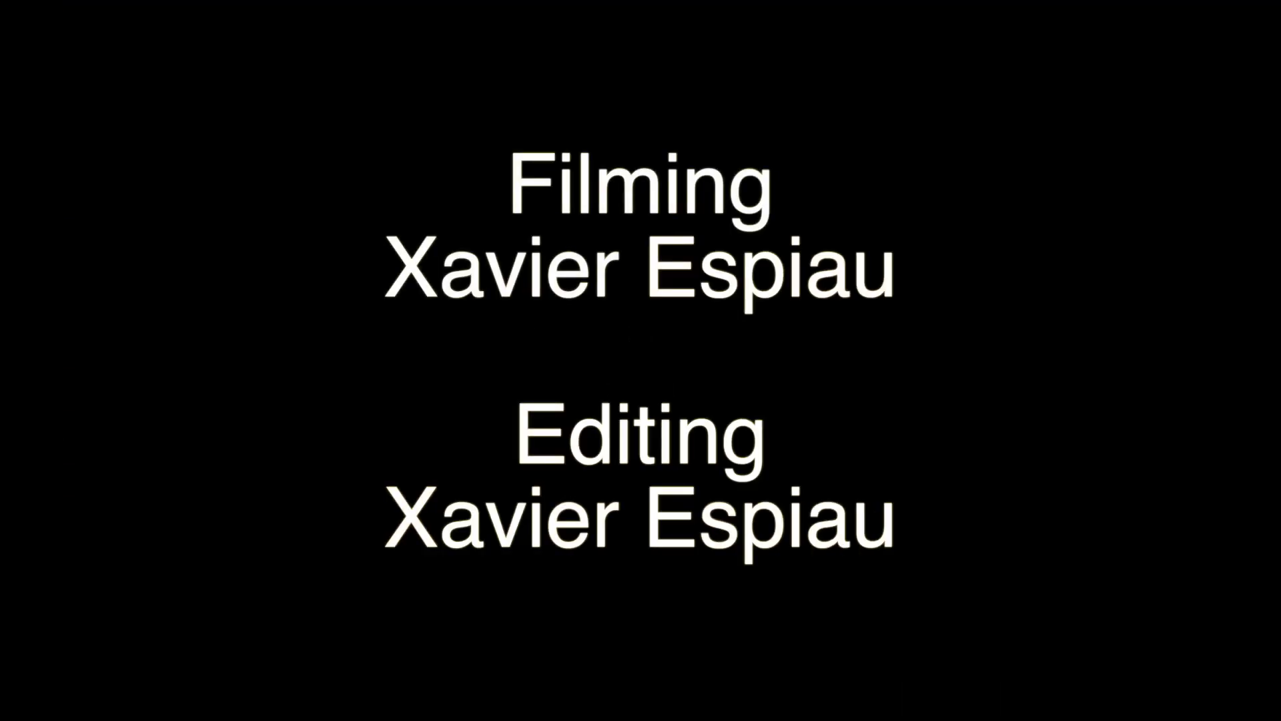